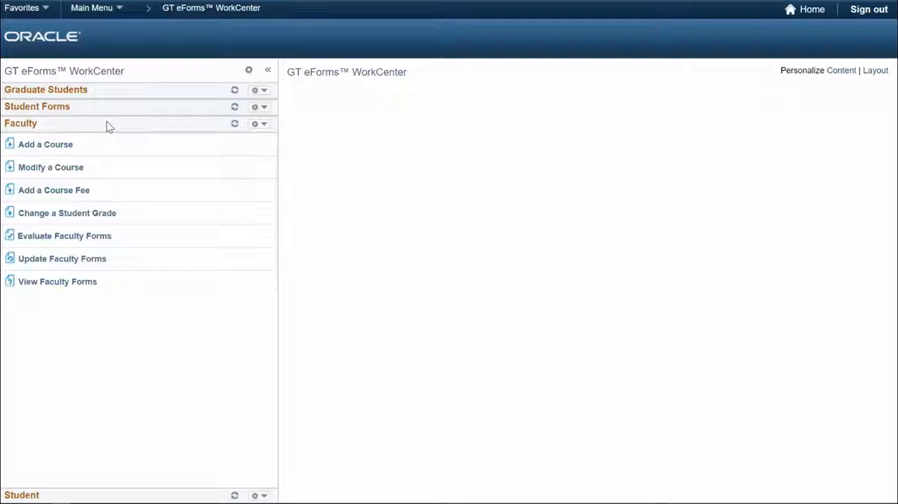
Start a new course request from the Faculty forms, hide the navigation pane and set the effective date to 09/27/2017.
{"action": "left_click", "coordinate": [57, 147]}
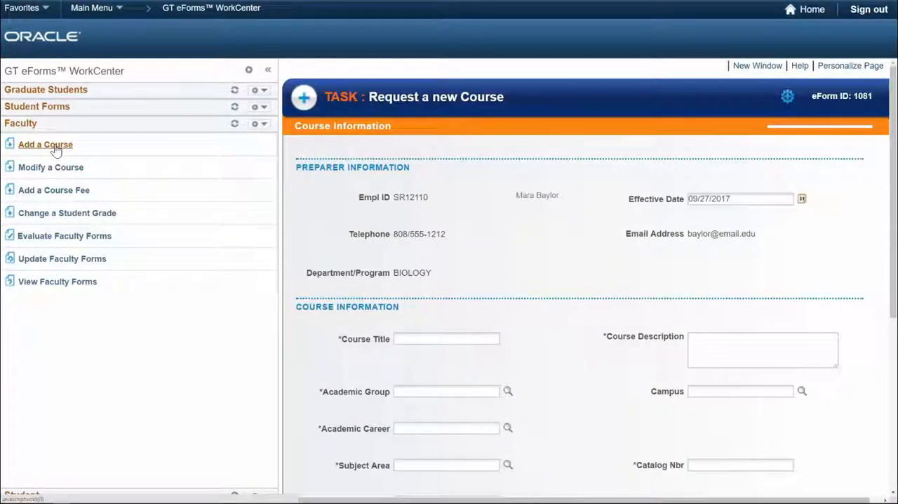
{"action": "left_click", "coordinate": [267, 70]}
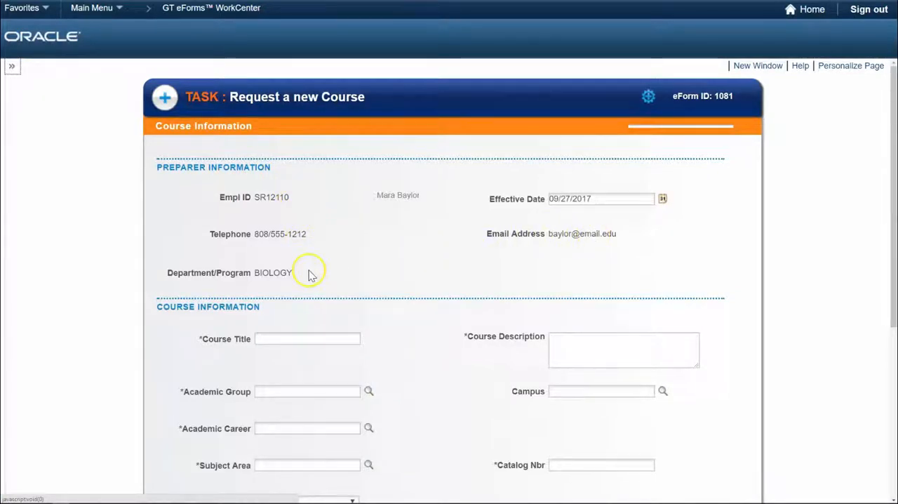
{"action": "left_click", "coordinate": [662, 199]}
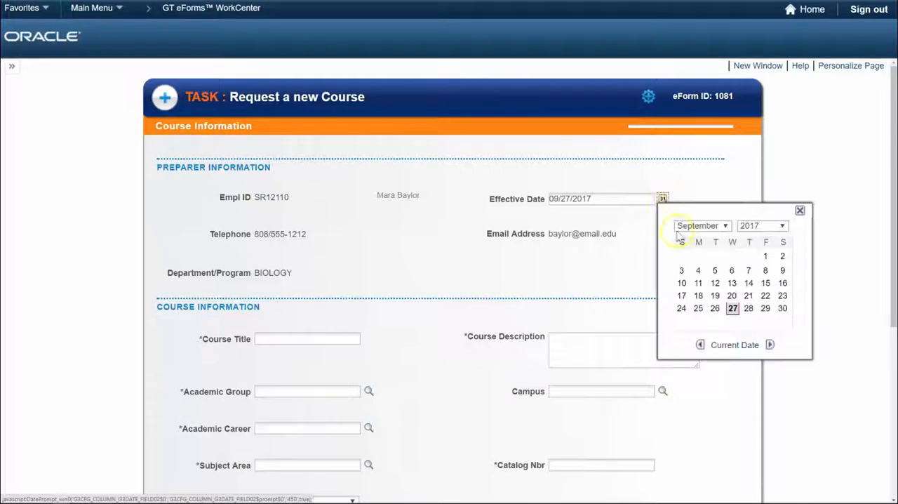
{"action": "left_click", "coordinate": [731, 310]}
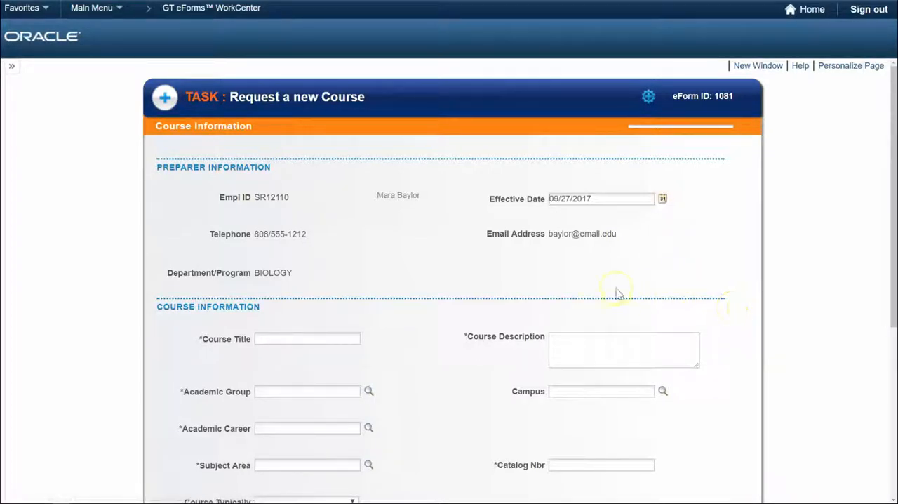
Enter "Intro to Astrobiology" as the course title and "life on other planets" as the course description.
{"action": "scroll", "coordinate": [463, 280], "scroll_direction": "down", "scroll_amount": 3}
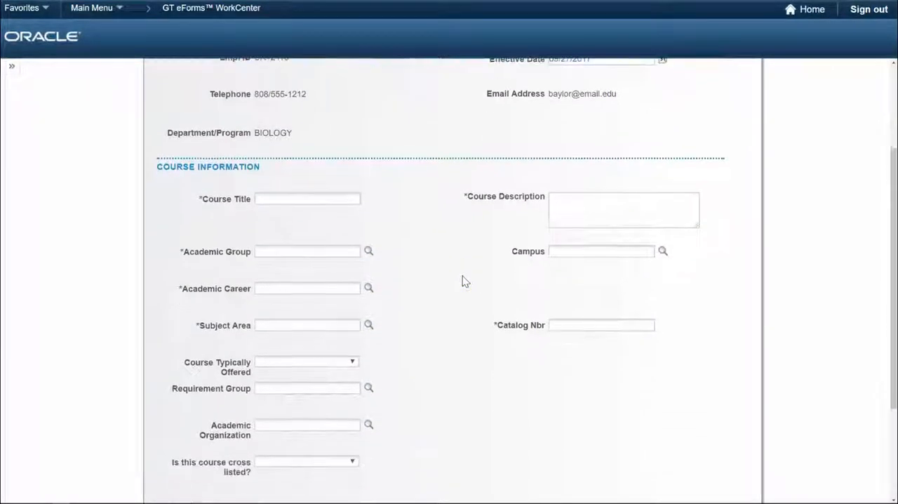
{"action": "left_click", "coordinate": [307, 151]}
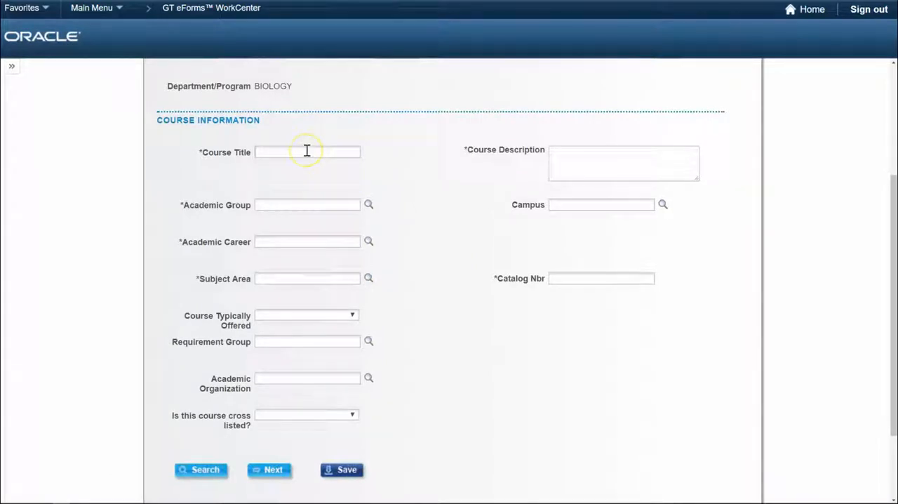
{"action": "type", "text": "Intro to Astro"}
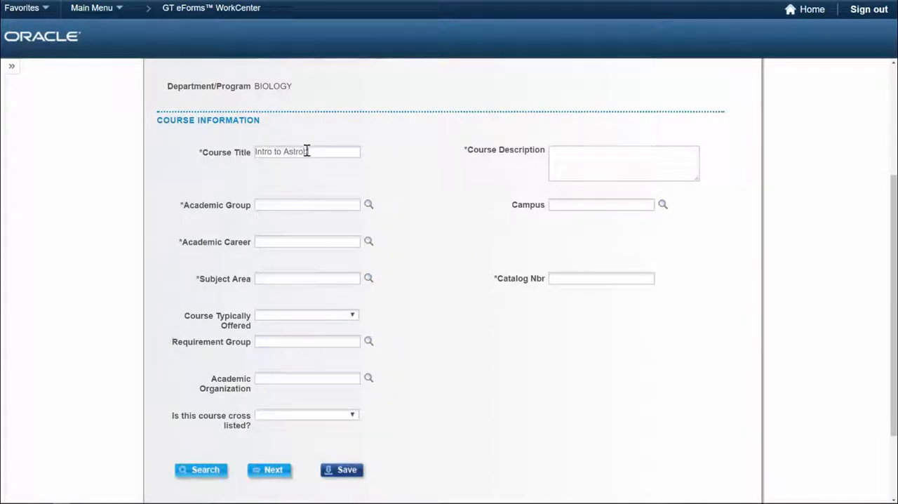
{"action": "type", "text": "biology"}
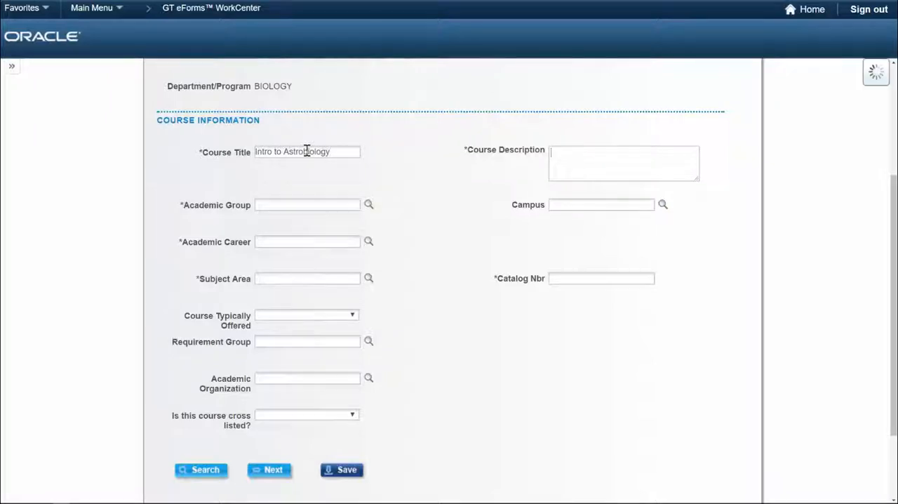
{"action": "scroll", "coordinate": [307, 151], "scroll_direction": "up", "scroll_amount": 1}
{"action": "type", "text": "In"}
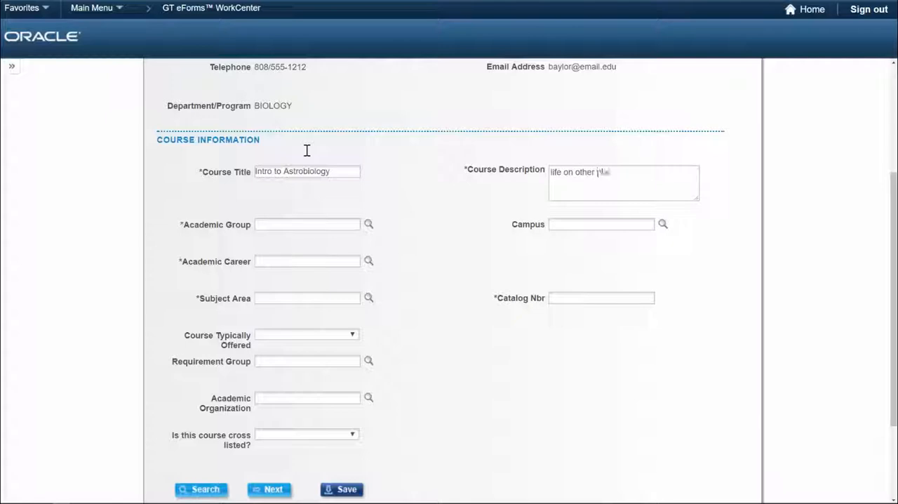
{"action": "type", "text": "nets"}
Look up and assign the academic group LBART (College of Liberal Arts) and the academic career UGRD (Undergraduate).
{"action": "left_click", "coordinate": [368, 223]}
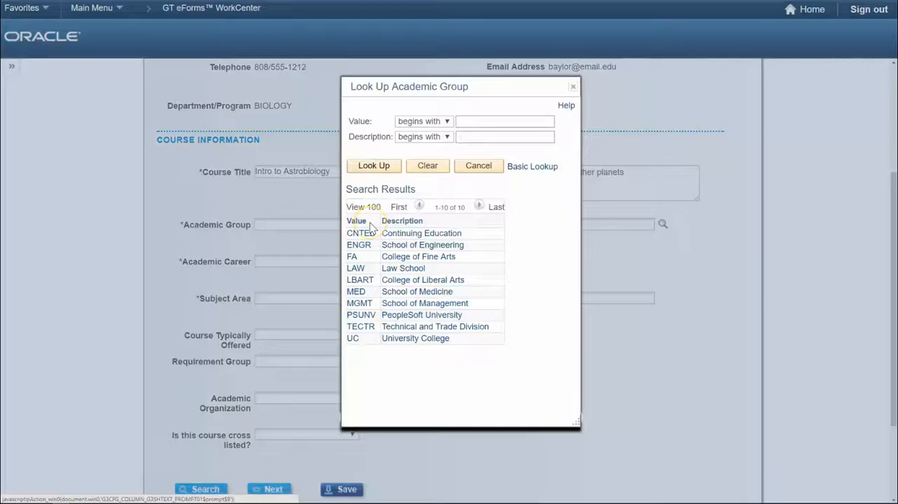
{"action": "left_click", "coordinate": [394, 280]}
{"action": "left_click", "coordinate": [368, 261]}
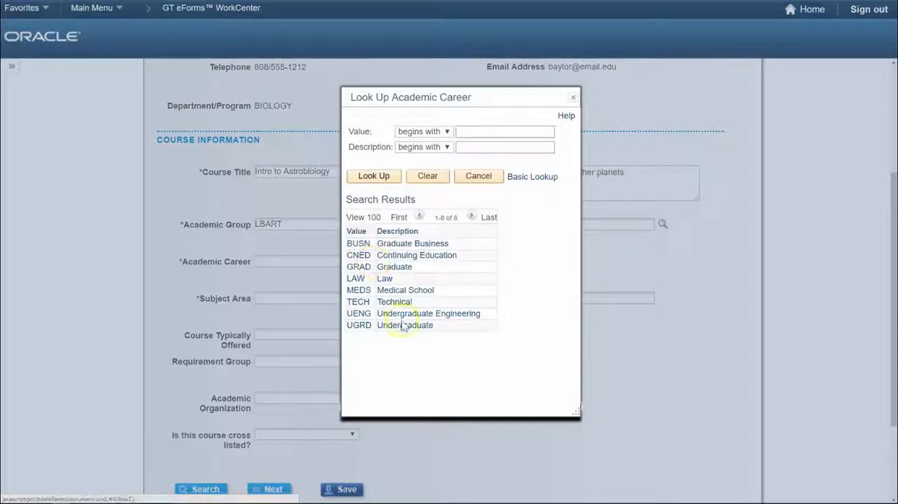
{"action": "left_click", "coordinate": [401, 325]}
Look up and assign BIOLOGY as the subject area and enter catalog number 144.
{"action": "left_click", "coordinate": [368, 298]}
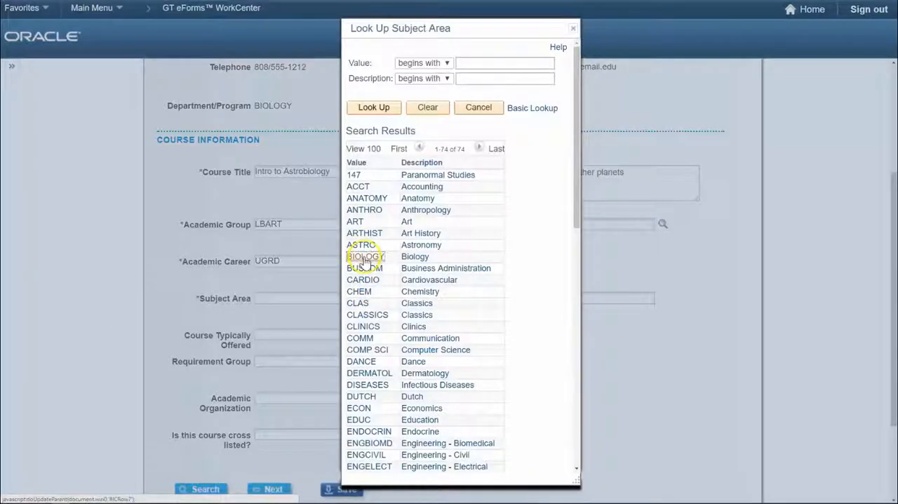
{"action": "left_click", "coordinate": [366, 260]}
{"action": "left_click", "coordinate": [581, 297]}
{"action": "type", "text": "144"}
Set the term in which the course is typically offered to Spring.
{"action": "left_click", "coordinate": [323, 334]}
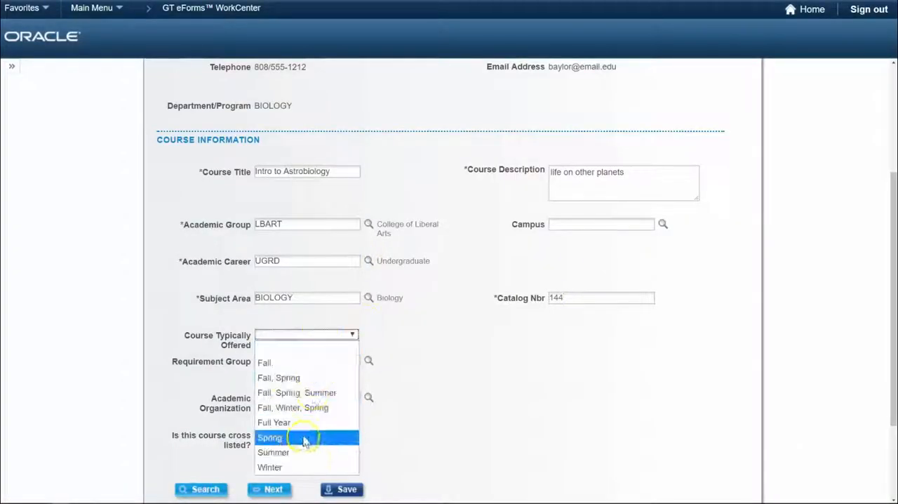
{"action": "left_click", "coordinate": [306, 435]}
{"action": "left_click", "coordinate": [416, 413]}
Try the Cross Listed w/ existing option and view the lookup of existing courses without choosing one.
{"action": "scroll", "coordinate": [416, 413], "scroll_direction": "down", "scroll_amount": 3}
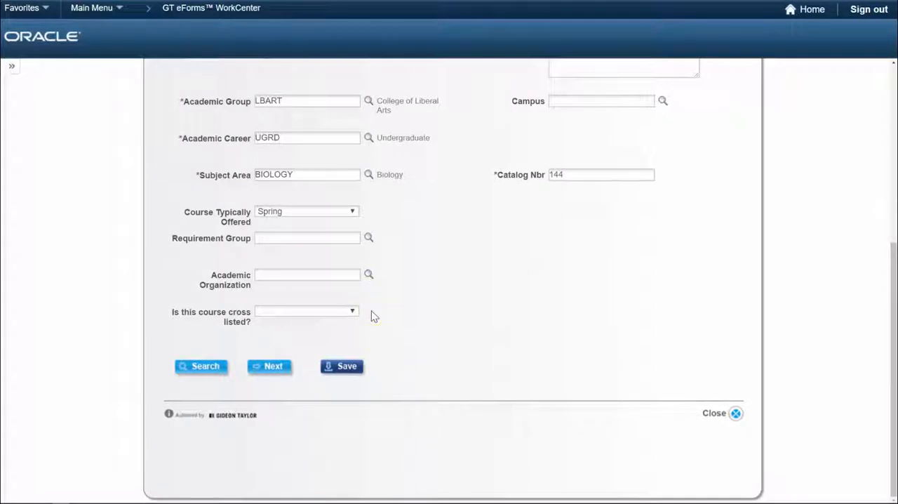
{"action": "left_click", "coordinate": [353, 311]}
{"action": "left_click", "coordinate": [354, 313]}
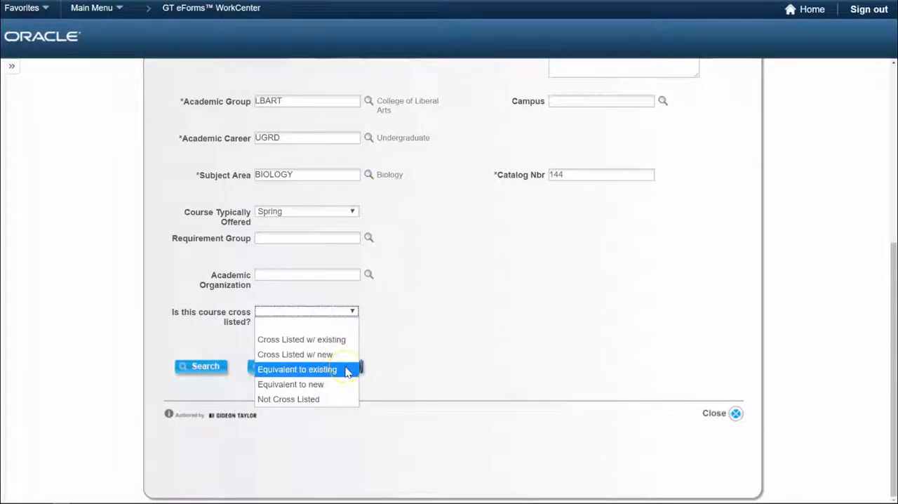
{"action": "left_click", "coordinate": [345, 340]}
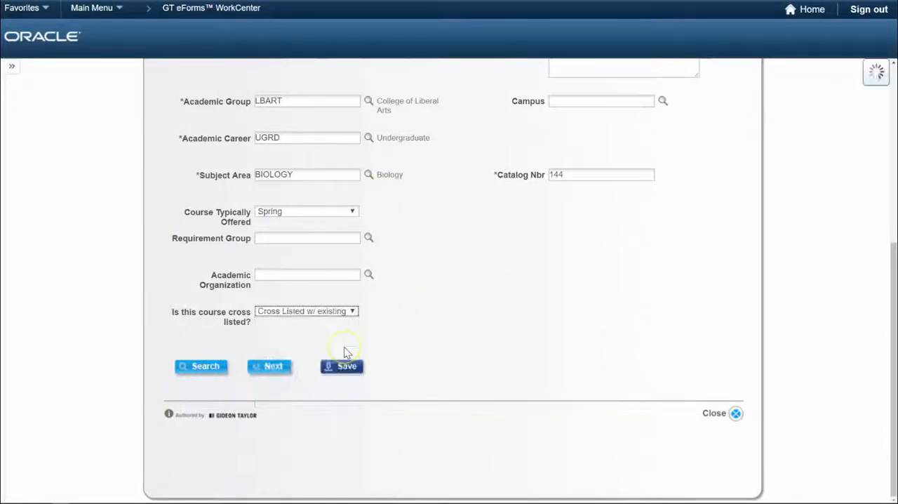
{"action": "left_click", "coordinate": [368, 379]}
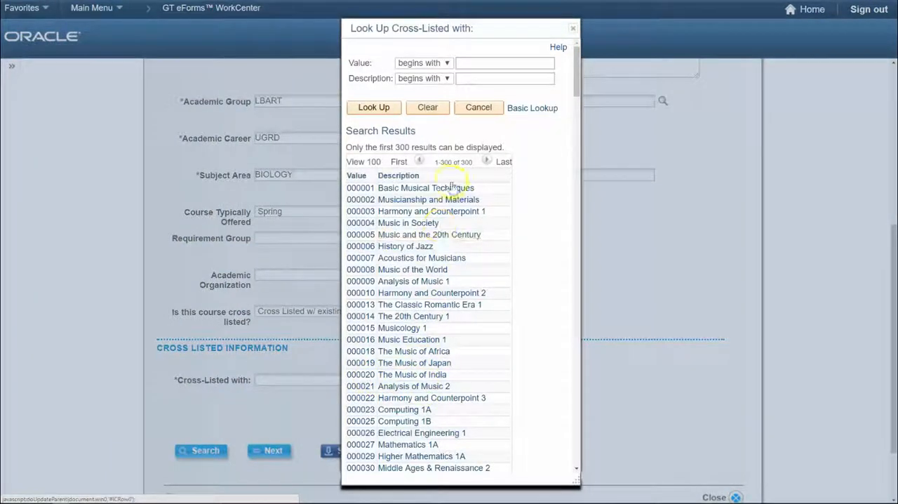
{"action": "left_click", "coordinate": [475, 113]}
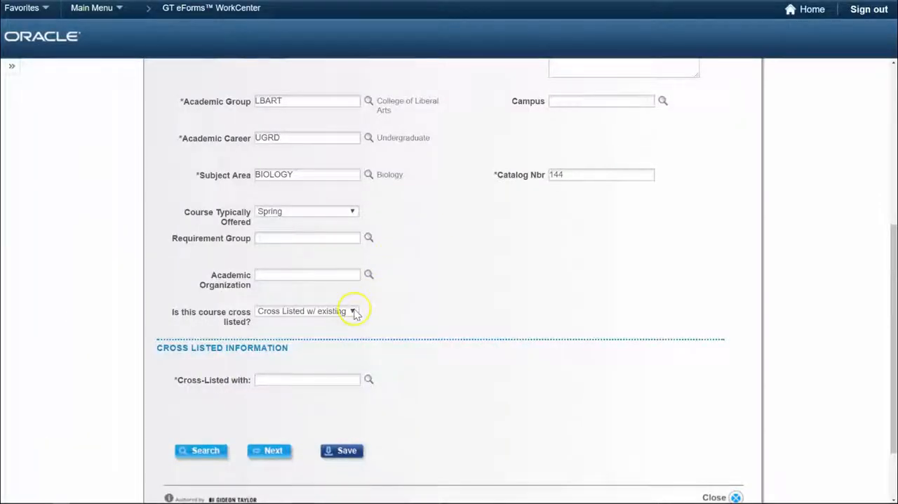
Try the Cross Listed w/ new option and go to the New Cross Listed Course field.
{"action": "left_click", "coordinate": [353, 311]}
{"action": "left_click", "coordinate": [295, 354]}
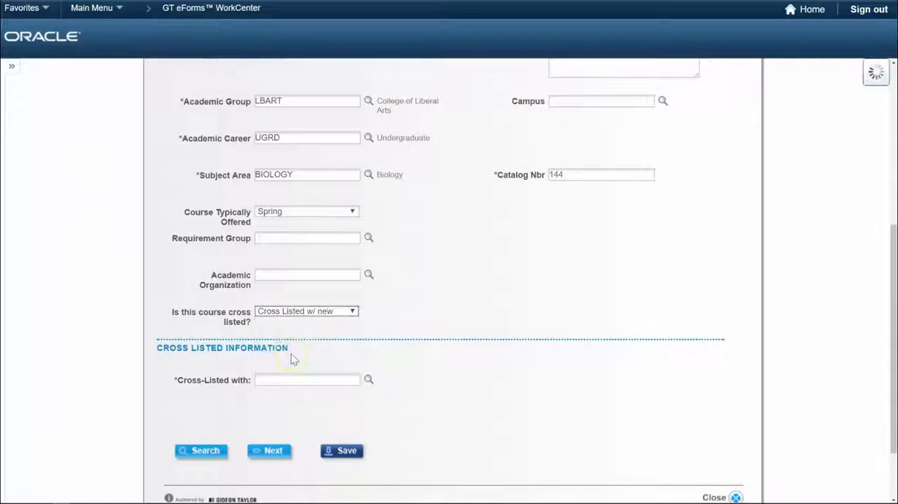
{"action": "left_click", "coordinate": [283, 383]}
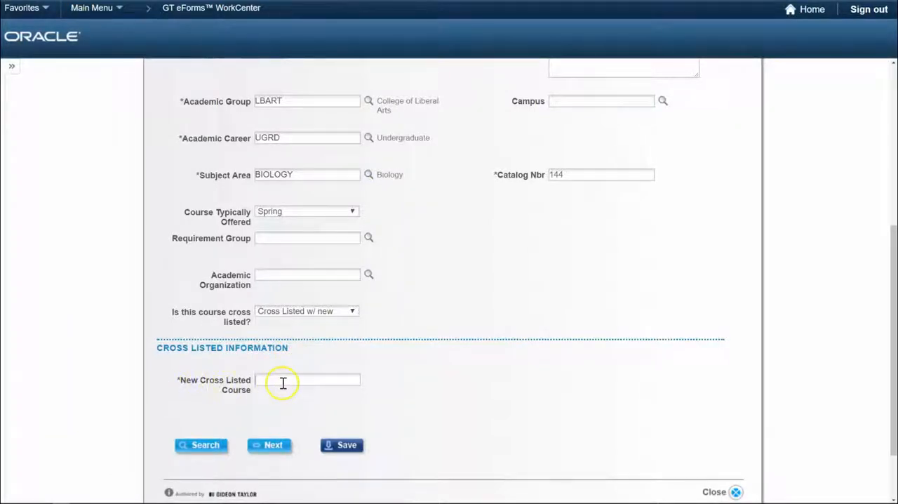
Mark the course as Not Cross Listed and continue to the Course Details page.
{"action": "left_click", "coordinate": [353, 311]}
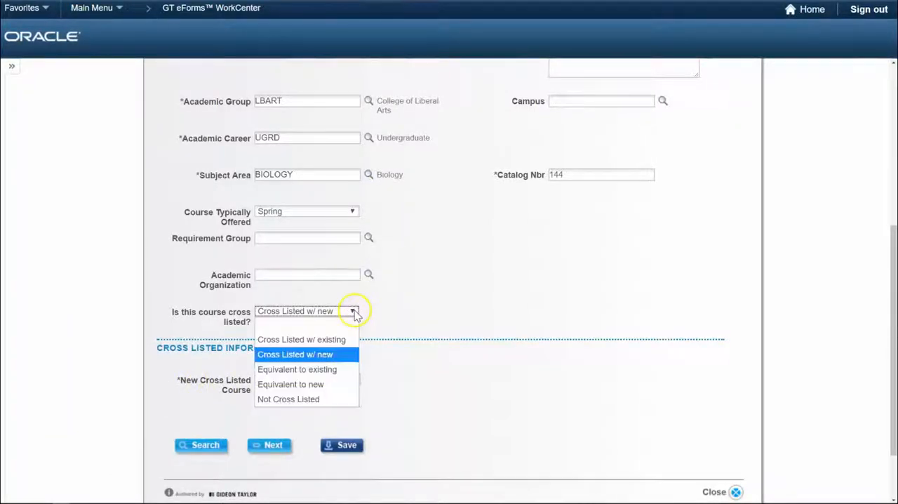
{"action": "left_click", "coordinate": [317, 399]}
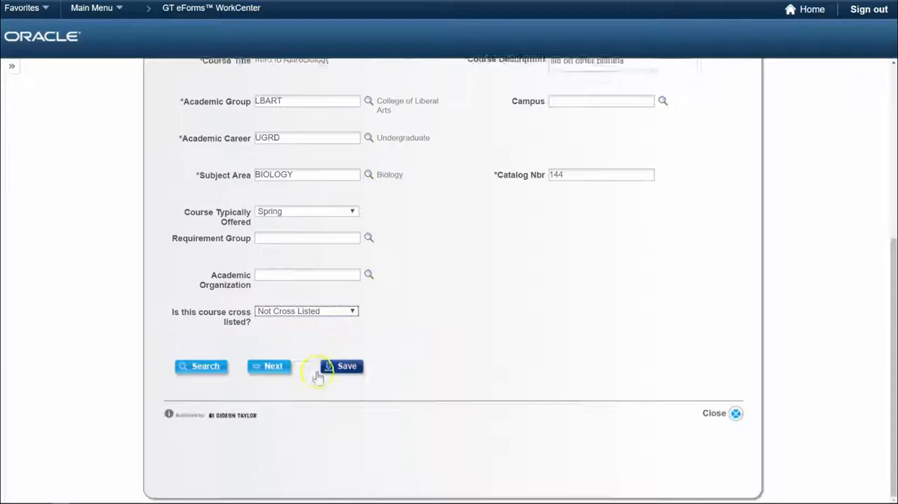
{"action": "left_click", "coordinate": [272, 368]}
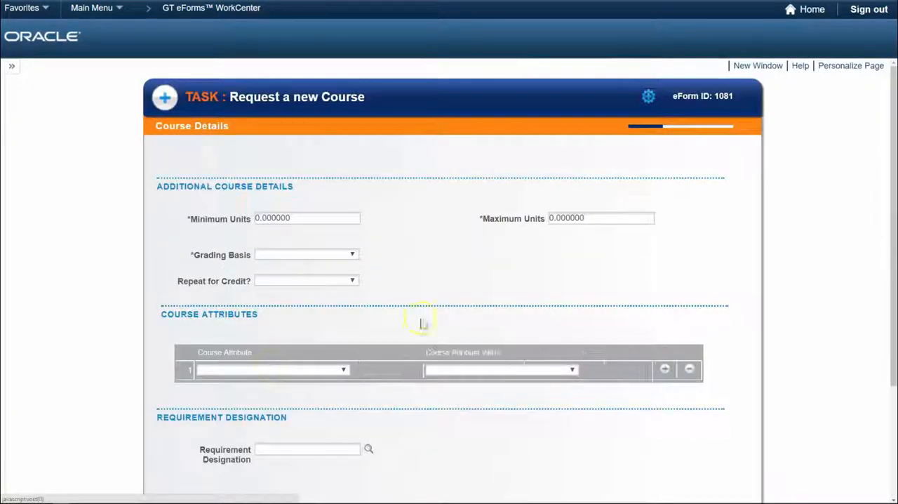
Set both the minimum and maximum units to 3 and choose Graded as the grading basis.
{"action": "scroll", "coordinate": [487, 293], "scroll_direction": "down", "scroll_amount": 2}
{"action": "scroll", "coordinate": [488, 294], "scroll_direction": "up", "scroll_amount": 1}
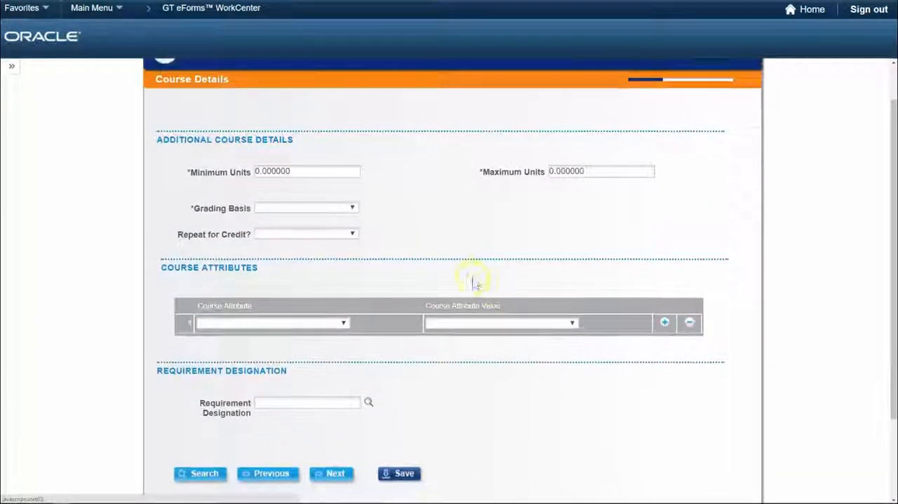
{"action": "left_click_drag", "start_coordinate": [300, 171], "coordinate": [253, 170]}
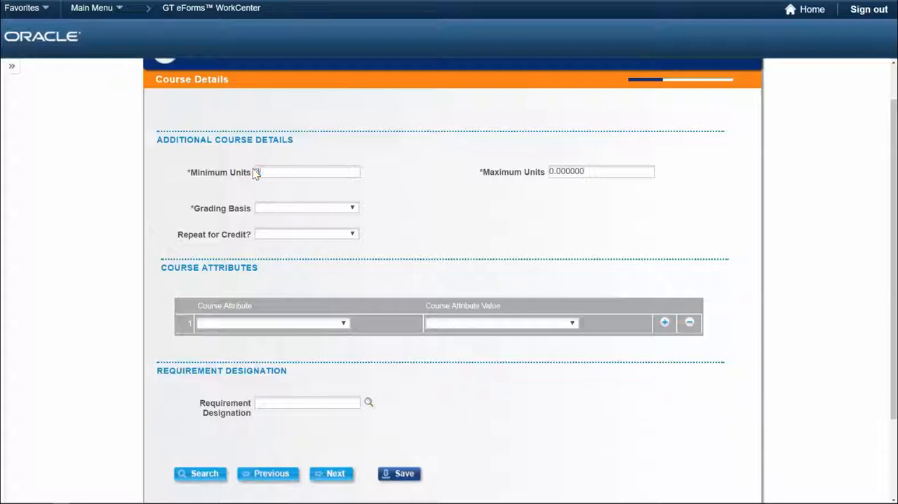
{"action": "type", "text": "3"}
{"action": "double_click", "coordinate": [609, 173]}
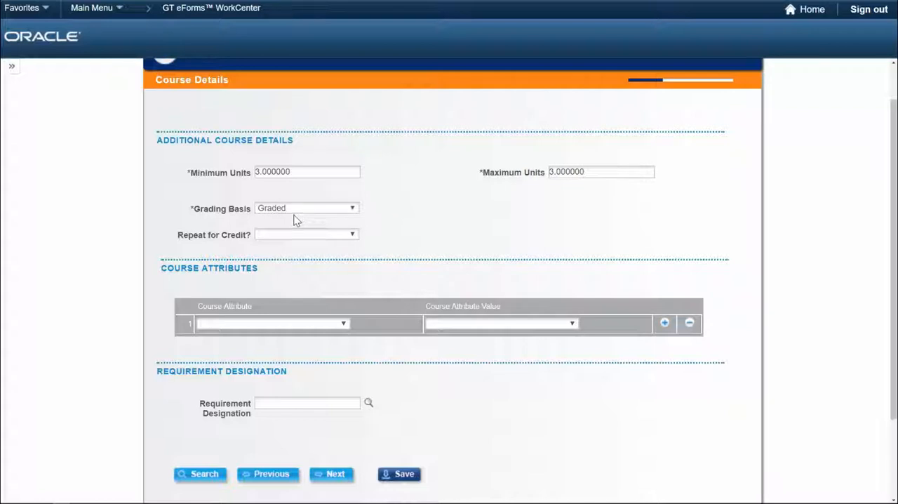
Try setting Repeat for Credit to Yes and go to the Total Units Allowed field.
{"action": "left_click", "coordinate": [353, 236]}
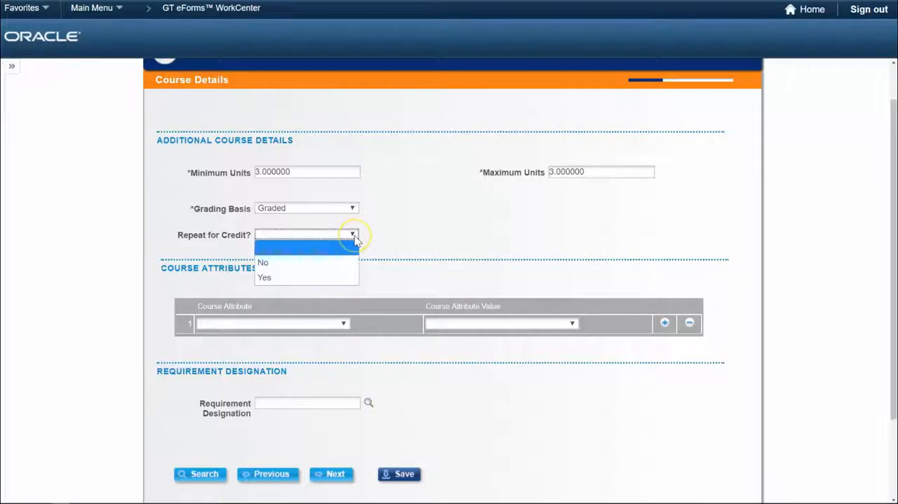
{"action": "left_click", "coordinate": [340, 276]}
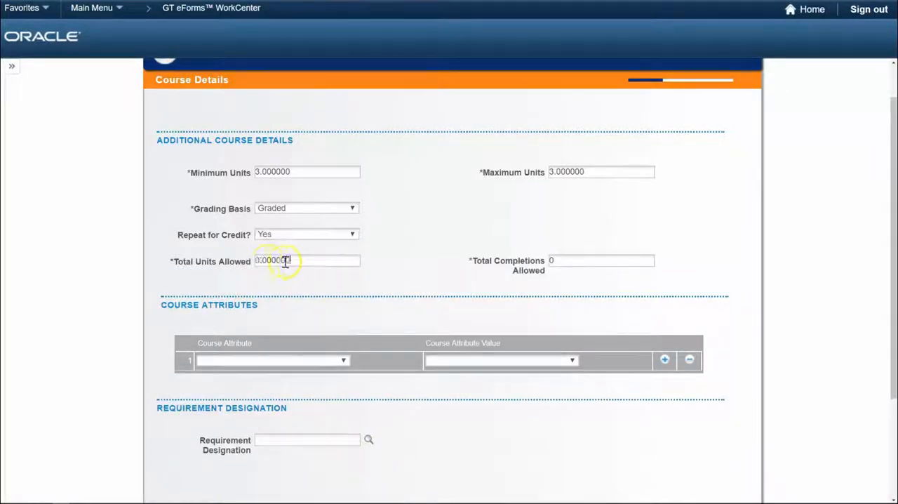
{"action": "left_click_drag", "start_coordinate": [289, 260], "coordinate": [255, 260]}
{"action": "left_click", "coordinate": [296, 259]}
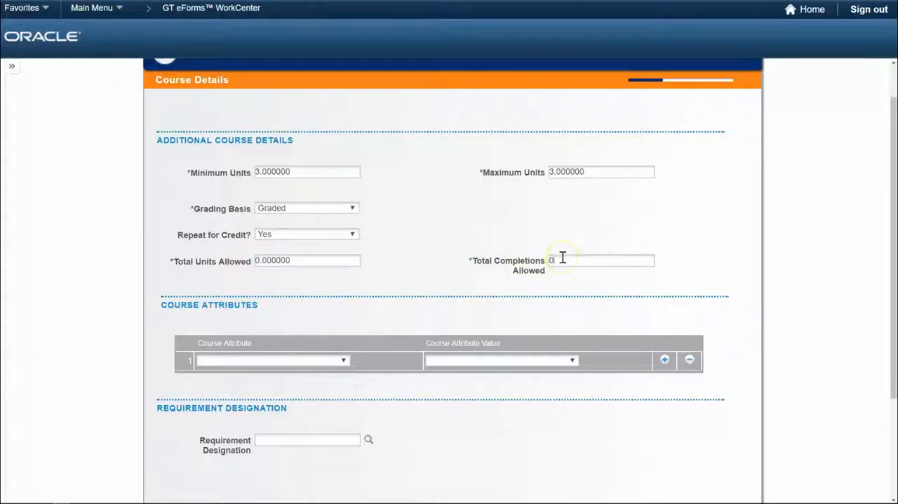
Set Repeat for Credit to No in the additional course details.
{"action": "left_click", "coordinate": [350, 236]}
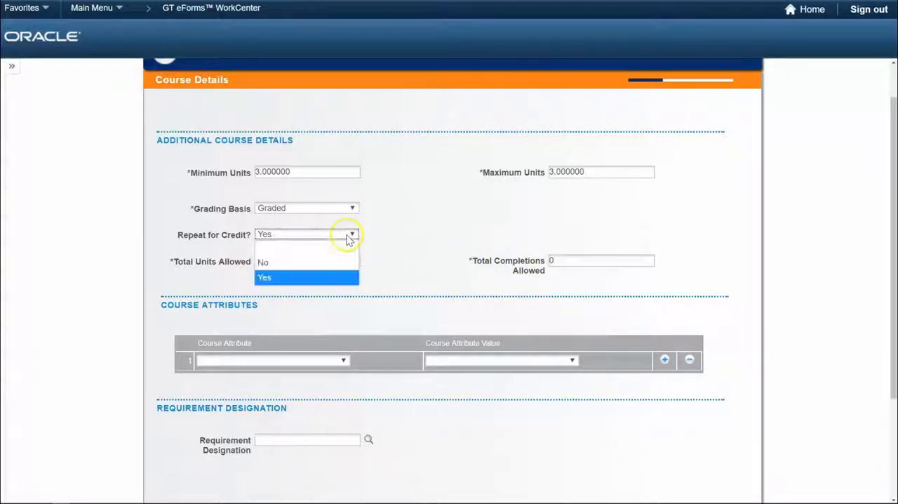
{"action": "left_click", "coordinate": [343, 261]}
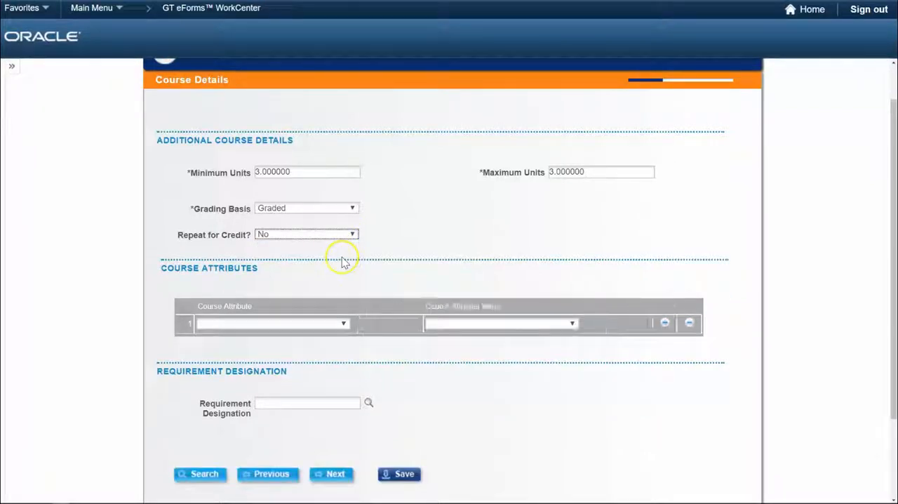
Set the first course attribute to General Education with the value GE: Sciences.
{"action": "scroll", "coordinate": [343, 259], "scroll_direction": "down", "scroll_amount": 1}
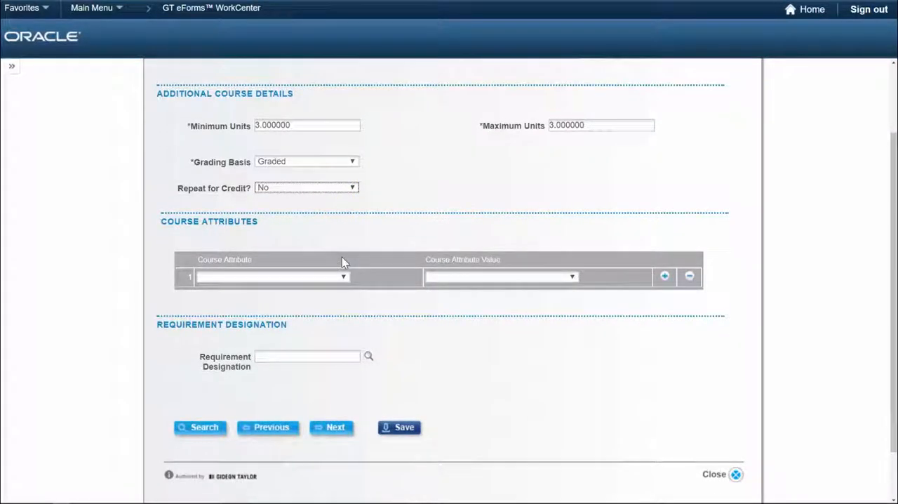
{"action": "left_click", "coordinate": [345, 277]}
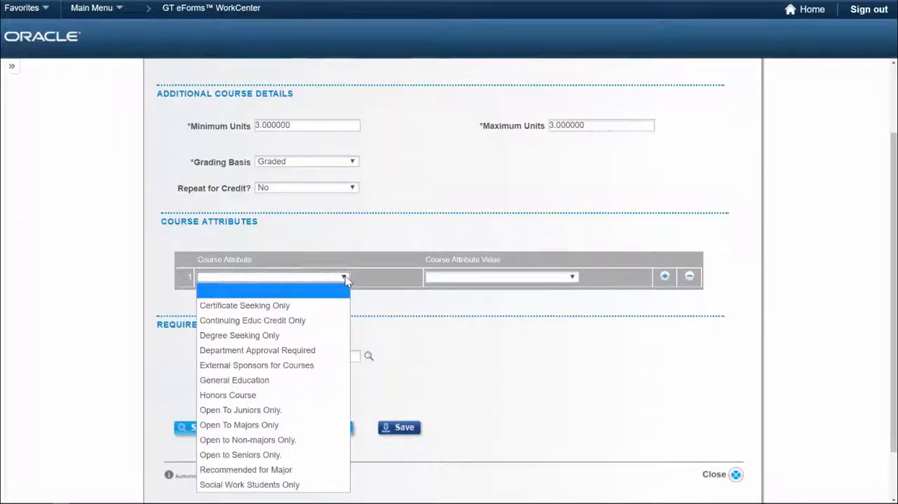
{"action": "left_click", "coordinate": [325, 381]}
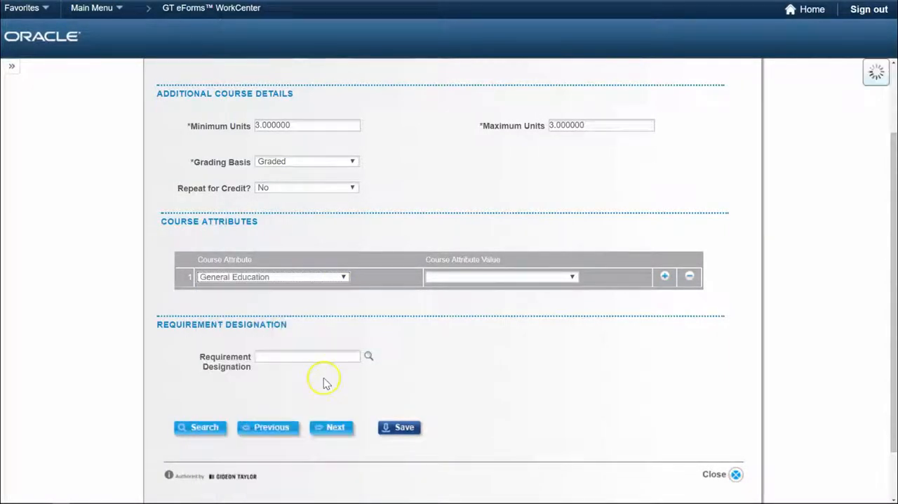
{"action": "left_click", "coordinate": [572, 278]}
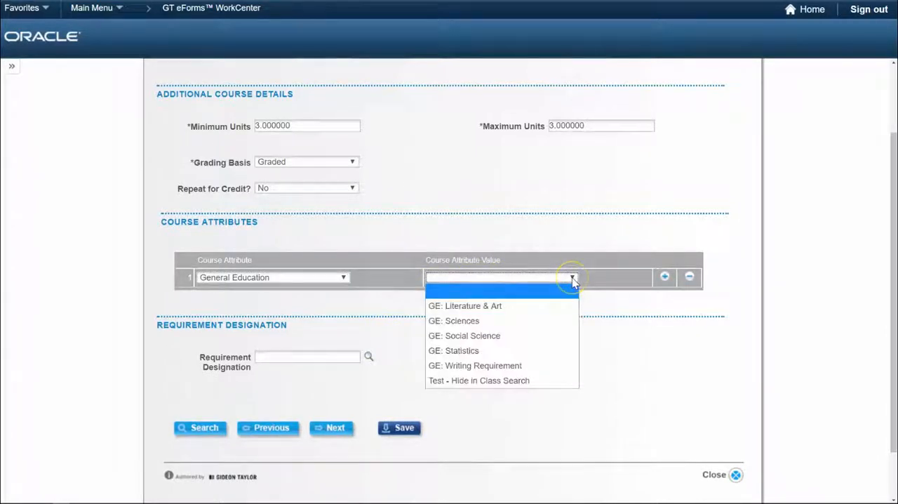
{"action": "left_click", "coordinate": [472, 325]}
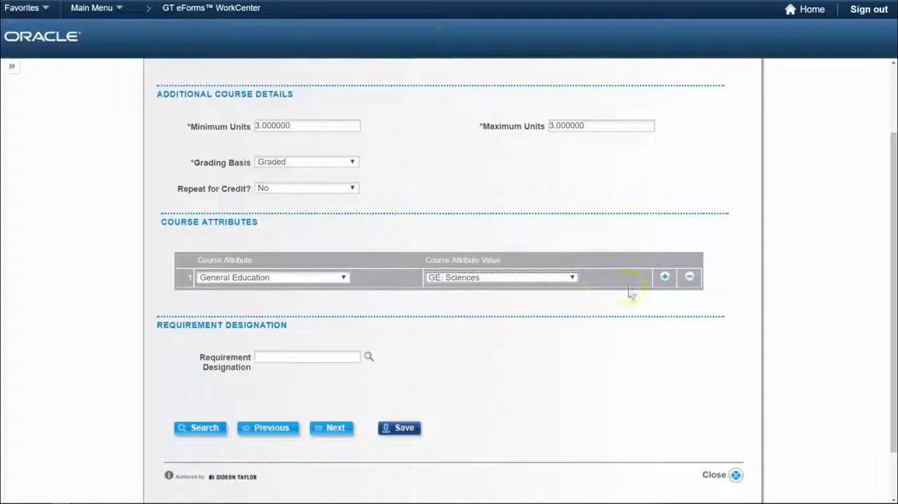
Add a second course attribute row with attribute Degree Seeking Only and value Degree Seeking Only.
{"action": "left_click", "coordinate": [665, 278]}
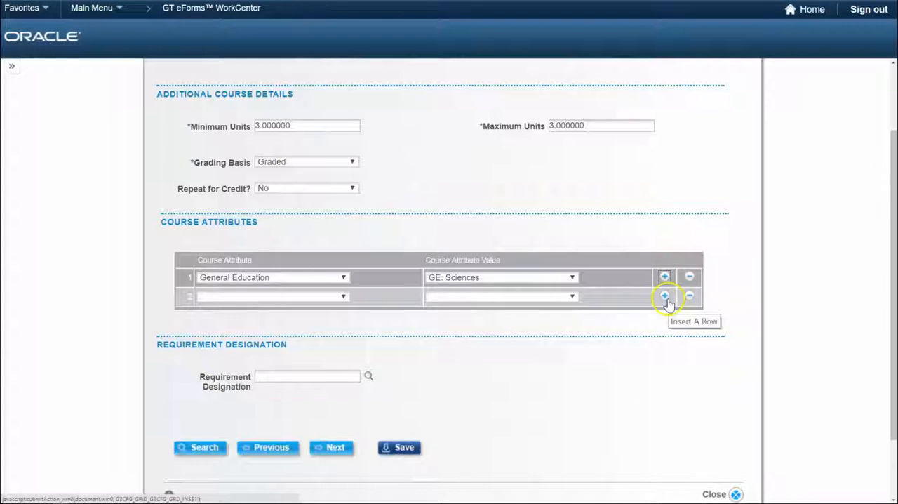
{"action": "left_click", "coordinate": [342, 296]}
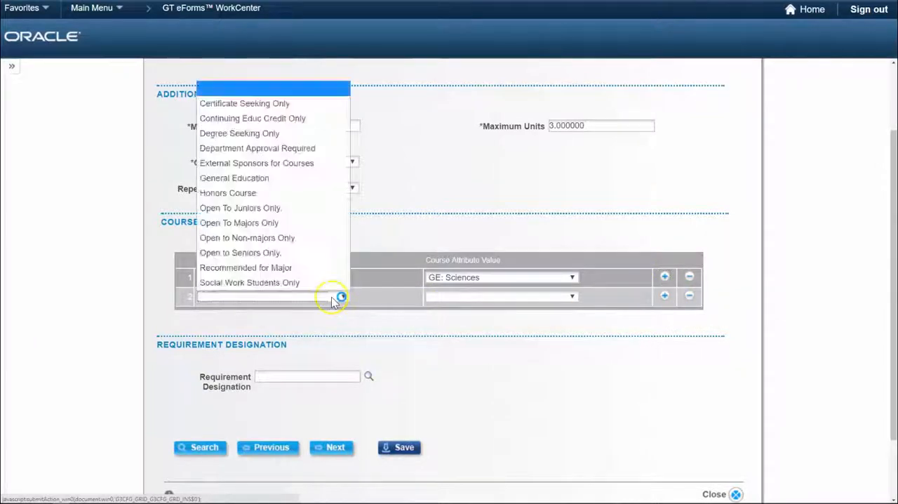
{"action": "left_click", "coordinate": [292, 135]}
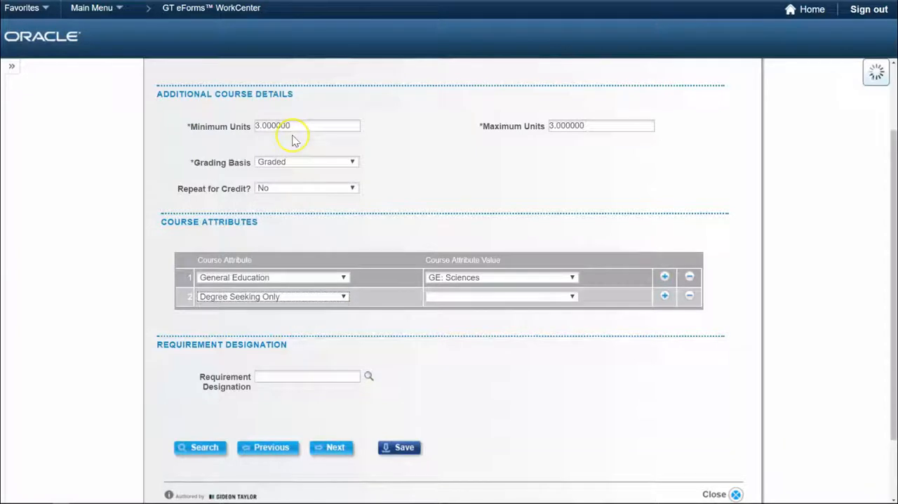
{"action": "left_click", "coordinate": [572, 296]}
{"action": "left_click", "coordinate": [530, 320]}
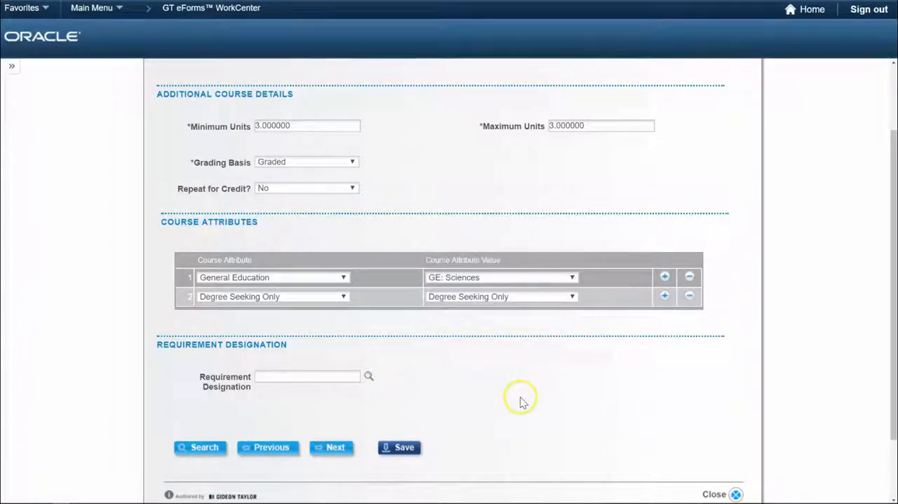
View the available requirement designations without choosing one and continue to the Course Components page.
{"action": "left_click", "coordinate": [368, 376]}
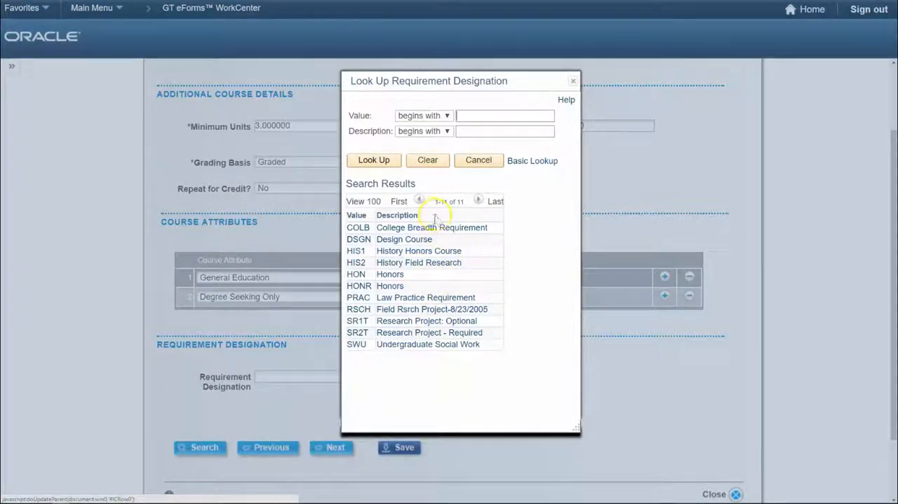
{"action": "left_click", "coordinate": [477, 160]}
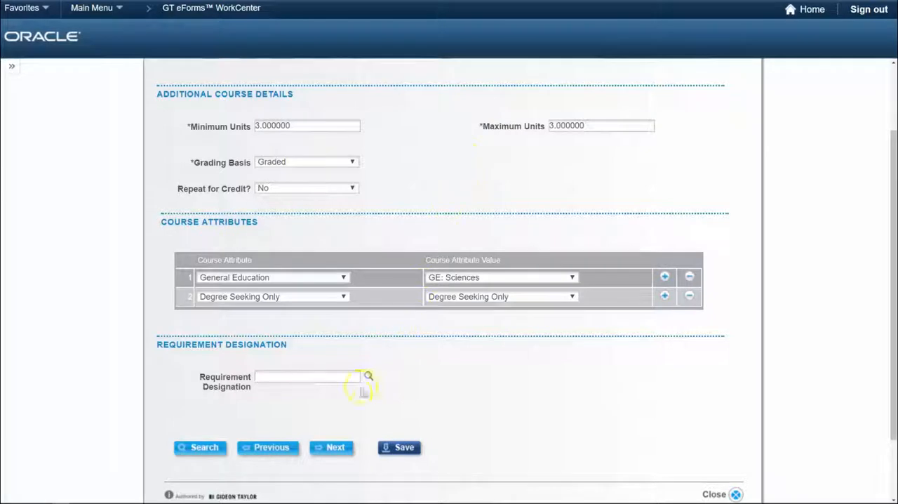
{"action": "left_click", "coordinate": [334, 449]}
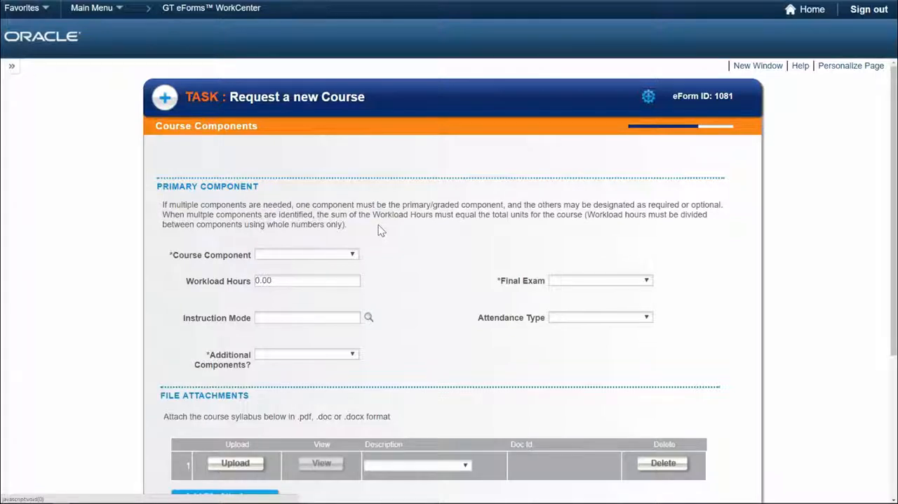
Set the primary course component to Lecture and Final Exam to Yes.
{"action": "left_click", "coordinate": [355, 256]}
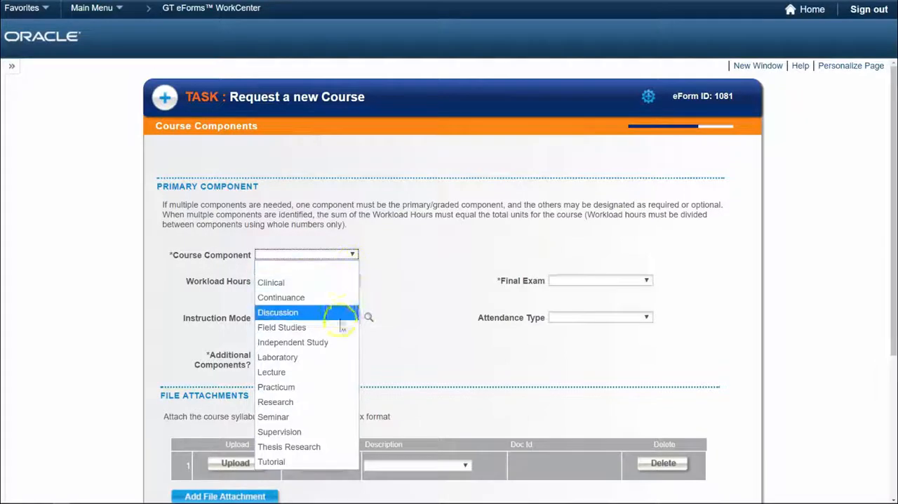
{"action": "left_click", "coordinate": [331, 372]}
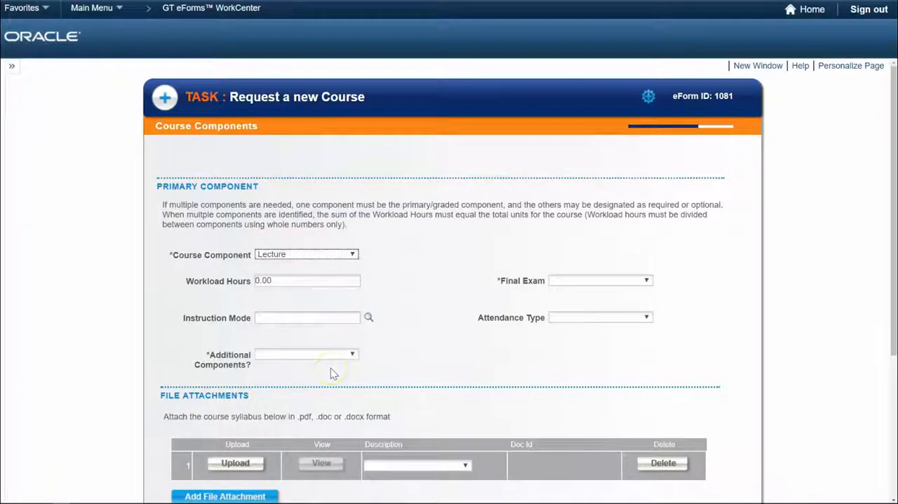
{"action": "left_click", "coordinate": [577, 284]}
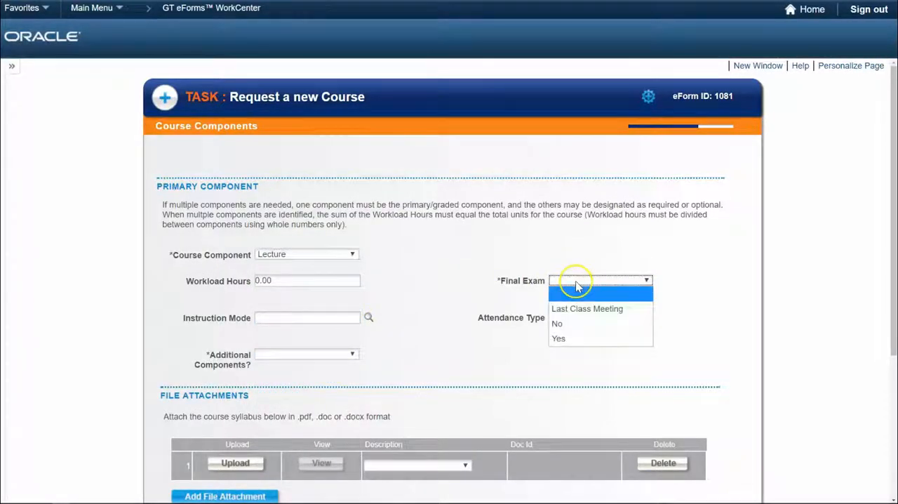
{"action": "left_click", "coordinate": [587, 339]}
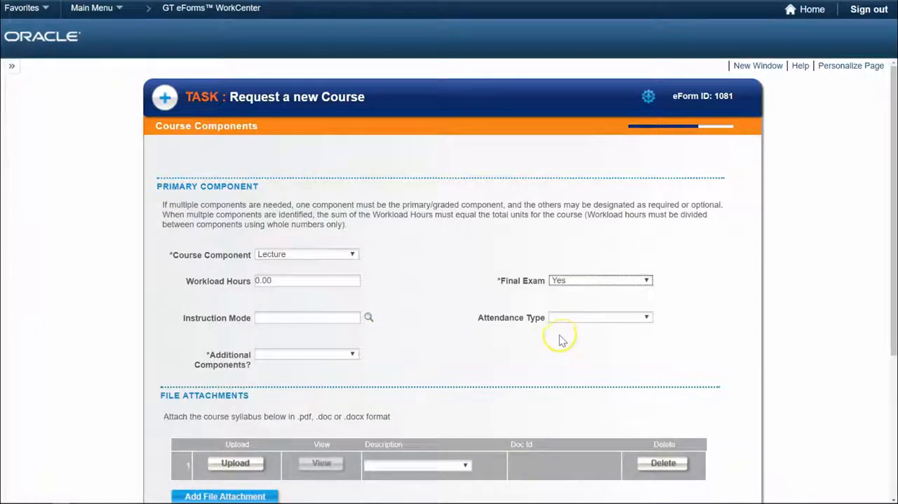
Choose In Person (P) as the instruction mode and Class Meeting as the attendance type for the primary component.
{"action": "left_click", "coordinate": [369, 318]}
{"action": "left_click", "coordinate": [389, 298]}
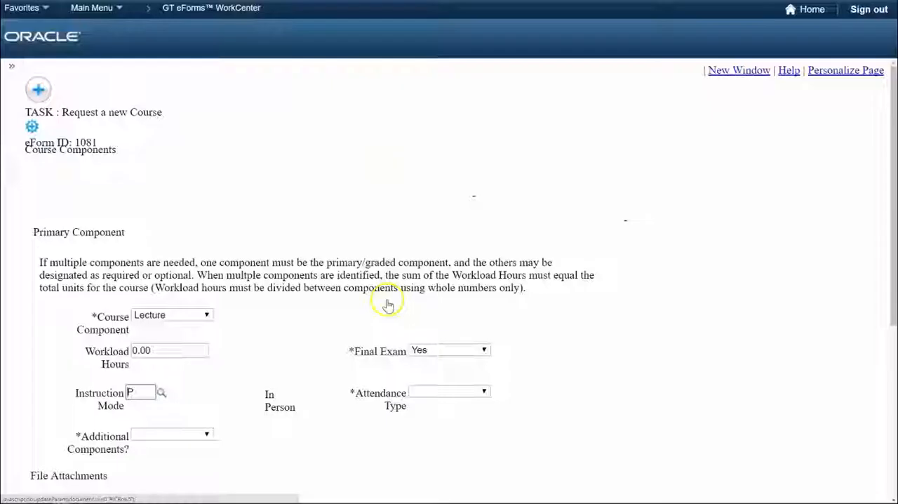
{"action": "left_click", "coordinate": [569, 319]}
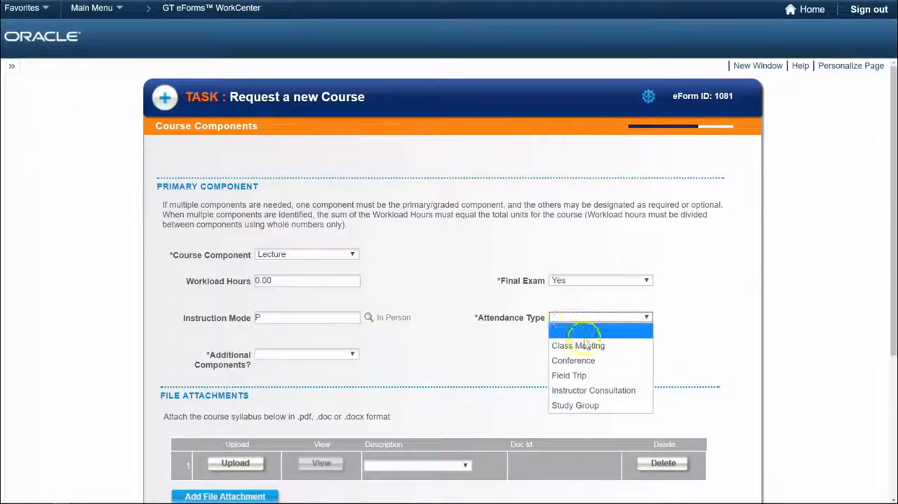
{"action": "left_click", "coordinate": [581, 345]}
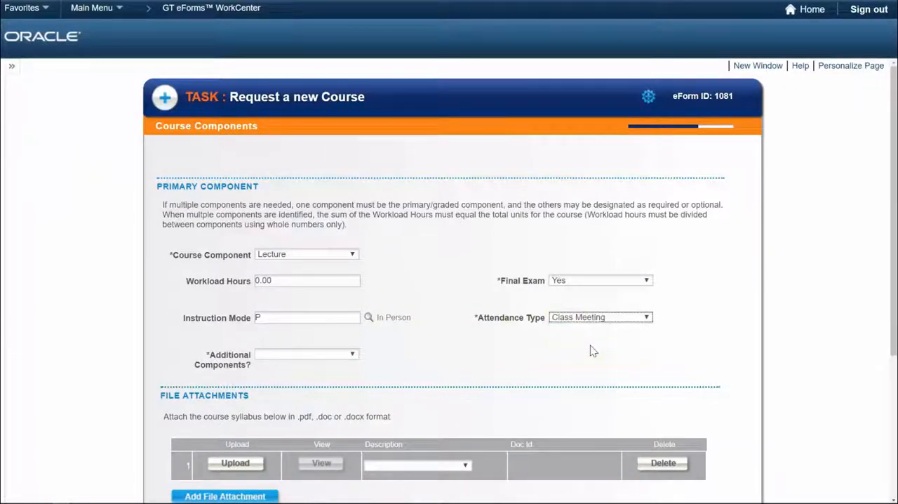
Try setting Additional Components to Yes and entering Laboratory with no final exam as the first additional component.
{"action": "scroll", "coordinate": [590, 351], "scroll_direction": "down", "scroll_amount": 3}
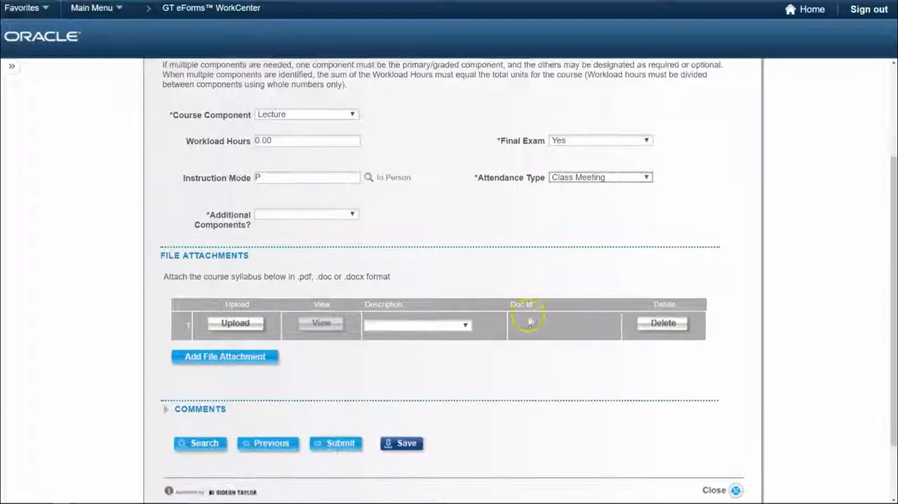
{"action": "left_click", "coordinate": [353, 216]}
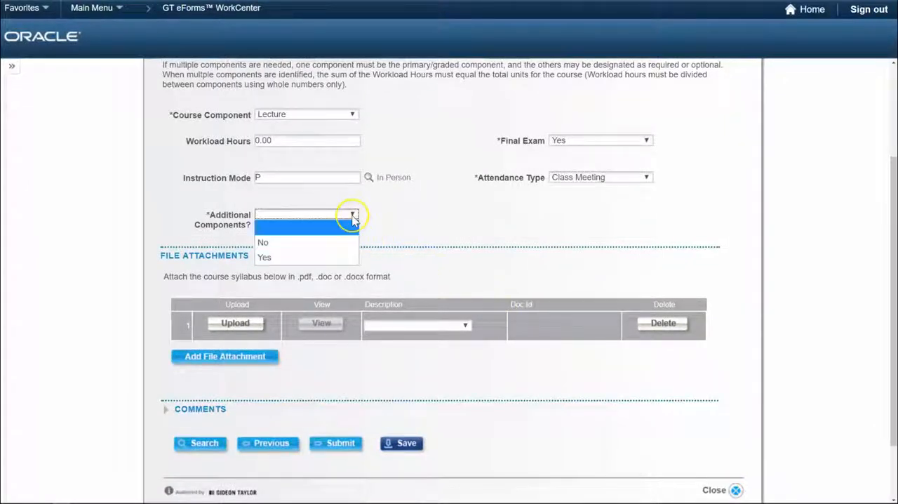
{"action": "left_click", "coordinate": [353, 256]}
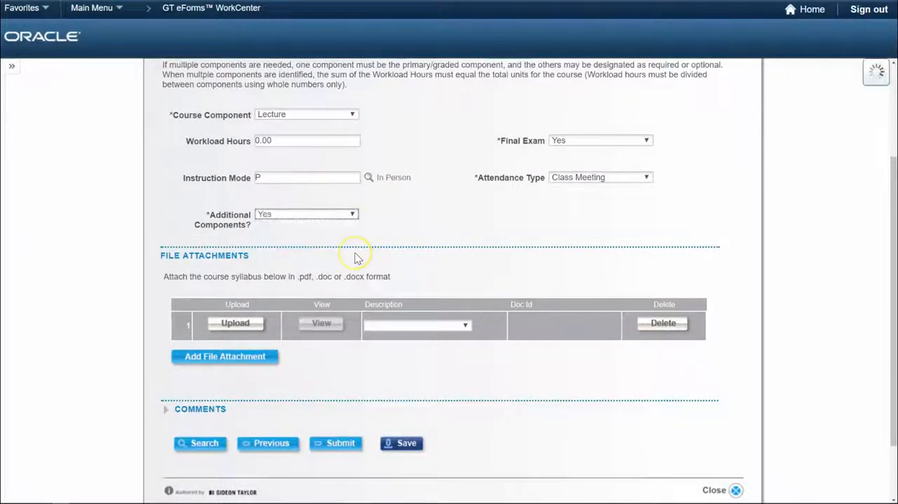
{"action": "scroll", "coordinate": [358, 258], "scroll_direction": "down", "scroll_amount": 1}
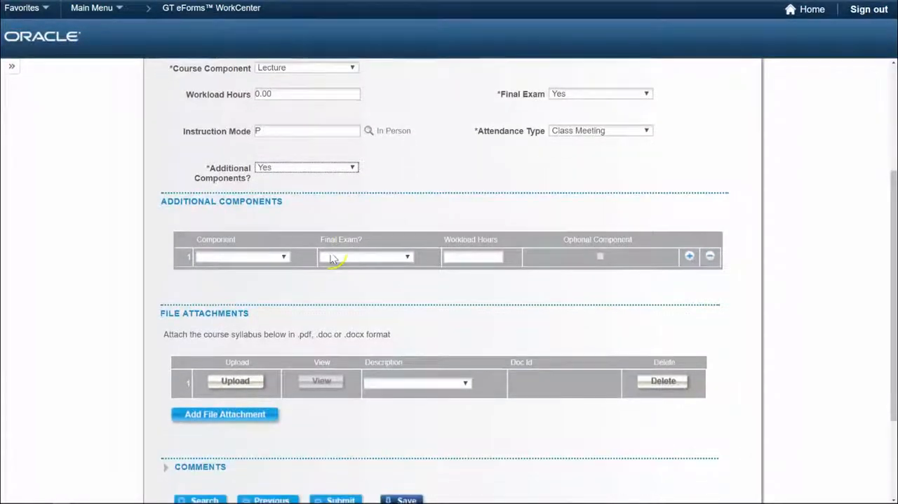
{"action": "left_click", "coordinate": [284, 257]}
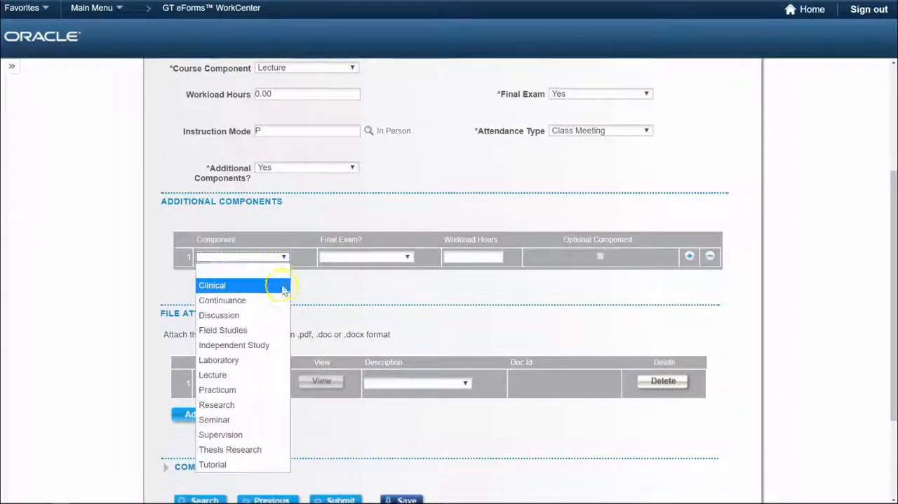
{"action": "left_click", "coordinate": [245, 360]}
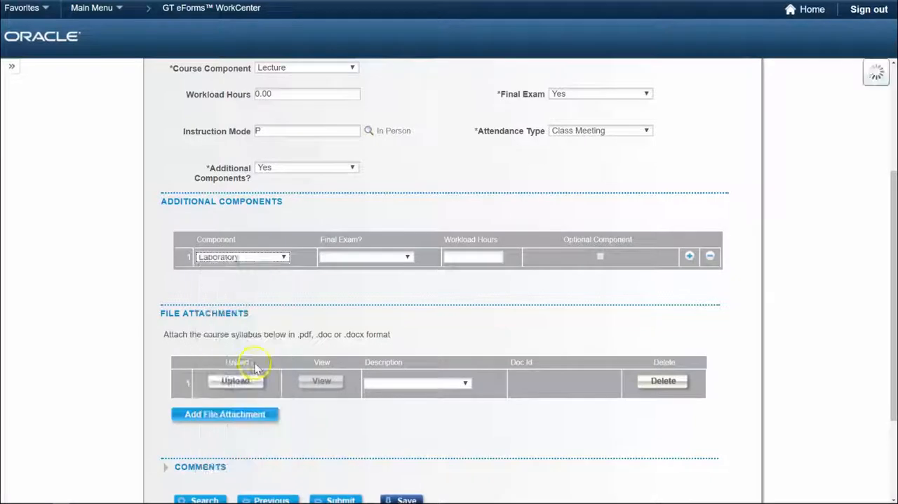
{"action": "left_click", "coordinate": [407, 256]}
{"action": "left_click", "coordinate": [398, 301]}
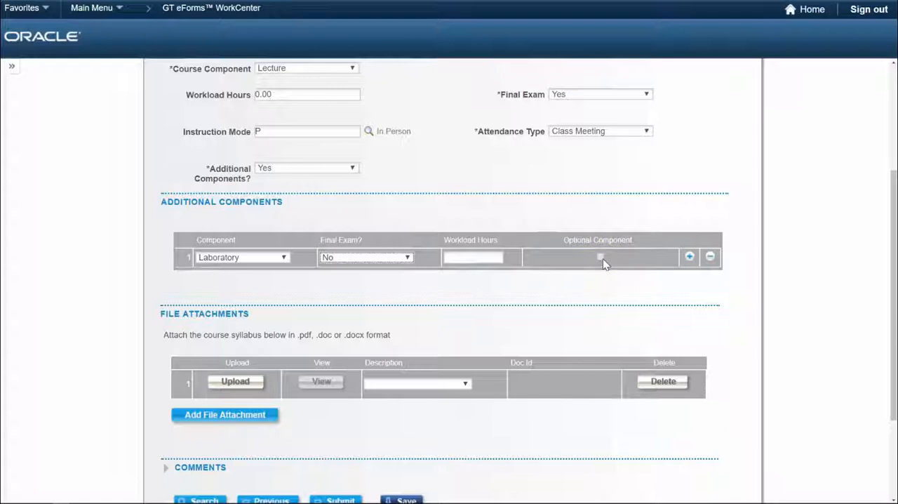
Try adding a second additional component row for Research with no final exam, marked as optional.
{"action": "left_click", "coordinate": [689, 256]}
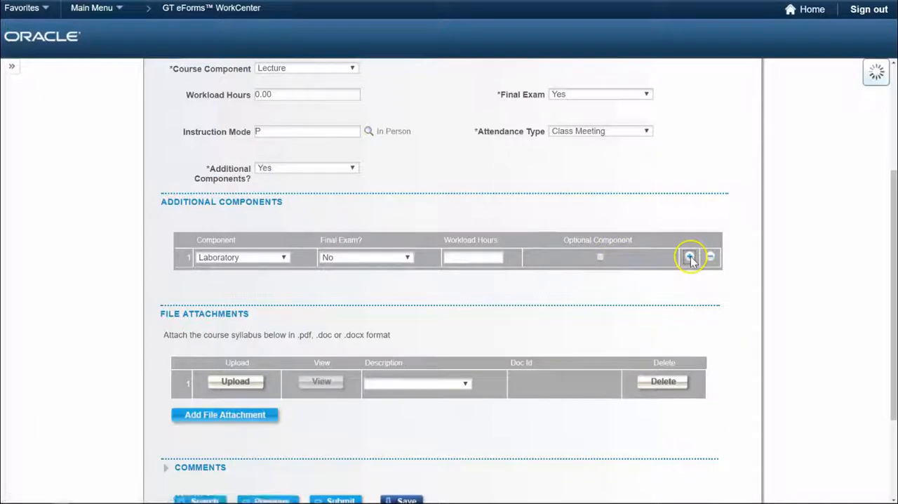
{"action": "left_click", "coordinate": [283, 277]}
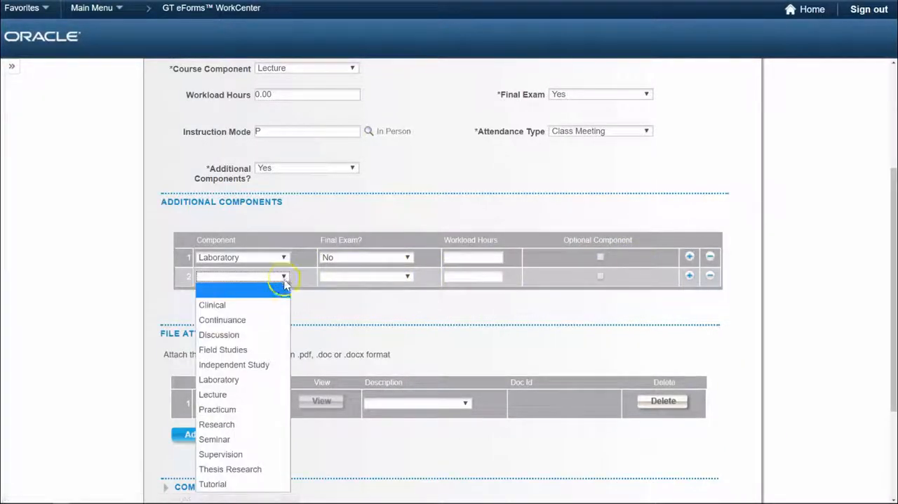
{"action": "left_click", "coordinate": [259, 423]}
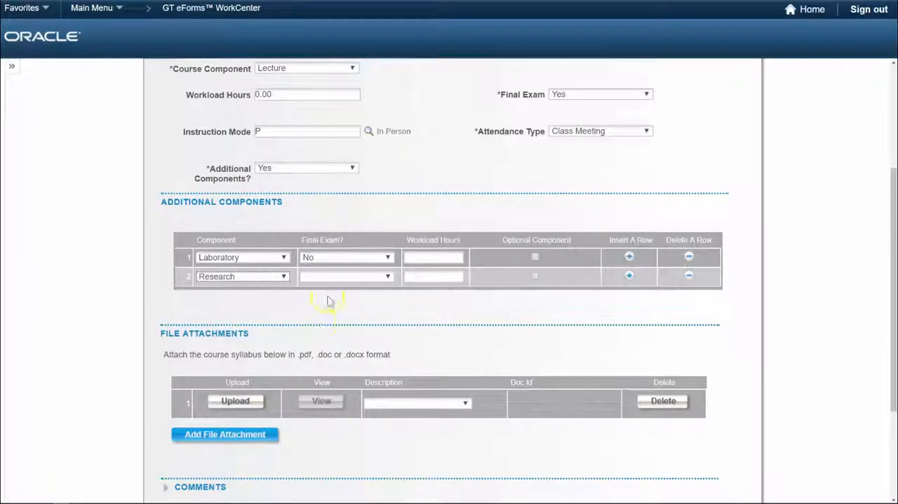
{"action": "left_click", "coordinate": [336, 276]}
{"action": "left_click", "coordinate": [326, 319]}
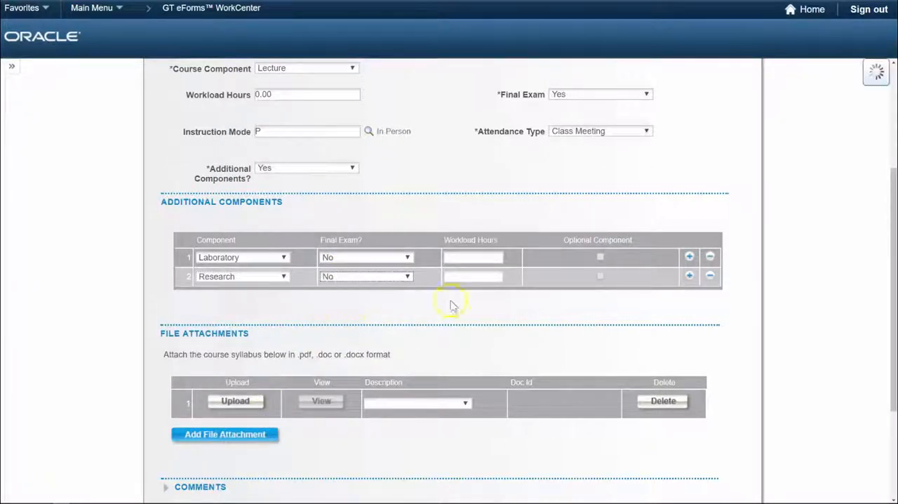
{"action": "left_click", "coordinate": [599, 276]}
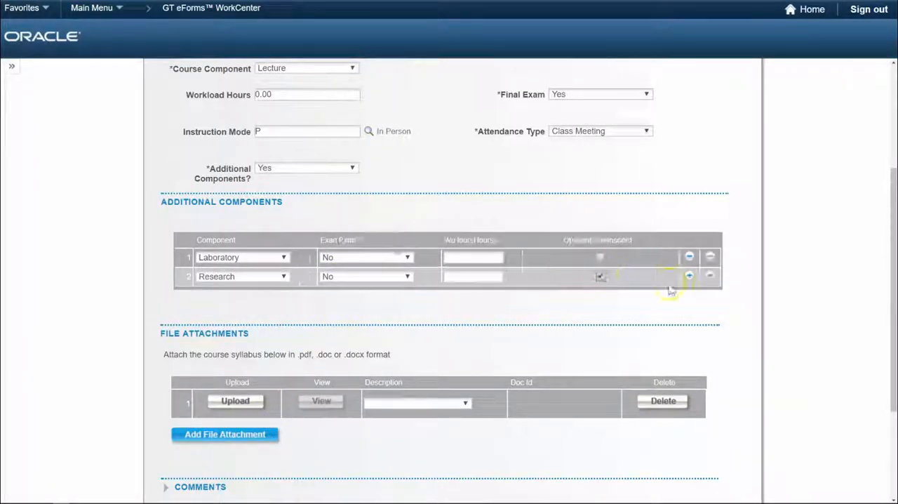
Set Additional Components to No for the course.
{"action": "left_click", "coordinate": [353, 169]}
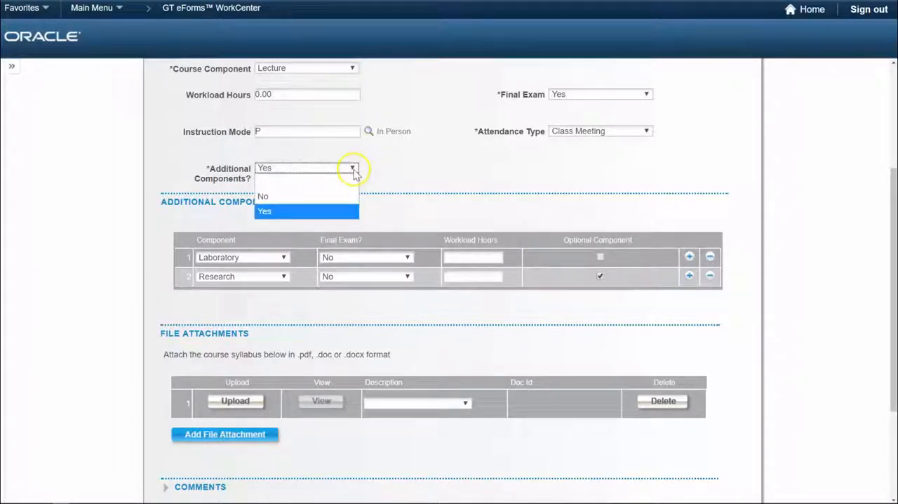
{"action": "left_click", "coordinate": [265, 197]}
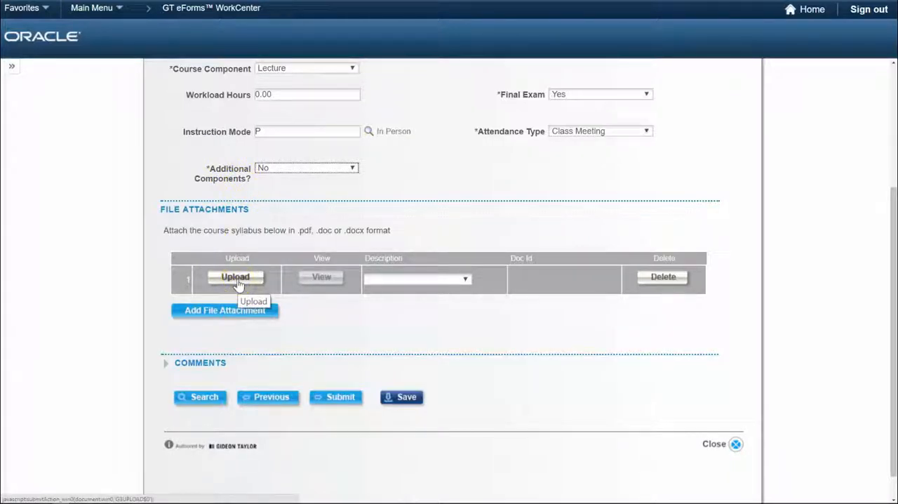
Upload the Sample Attachment file from the Pictures folder as the first file attachment and describe it as Course Syllabus.
{"action": "left_click", "coordinate": [236, 278]}
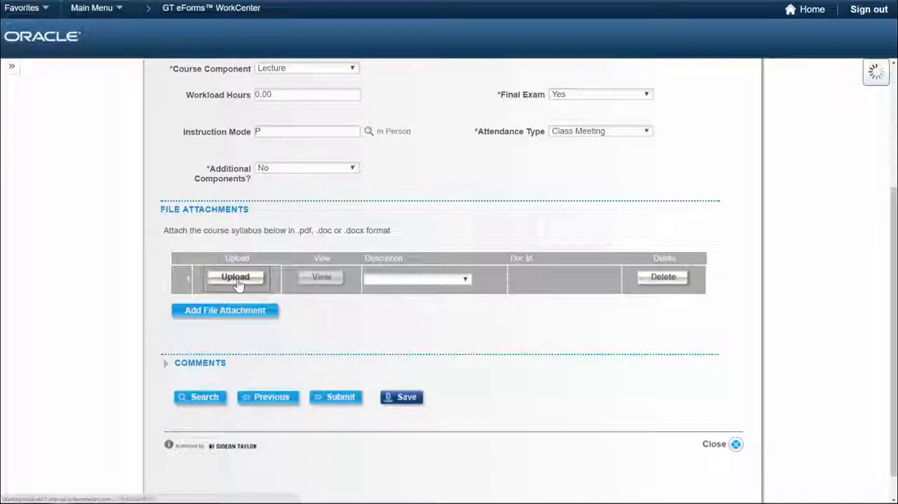
{"action": "left_click", "coordinate": [392, 253]}
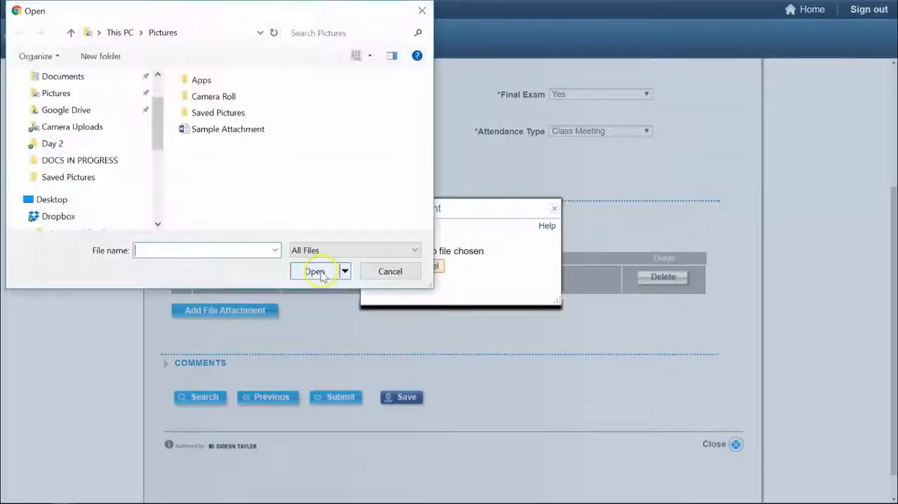
{"action": "left_click", "coordinate": [203, 129]}
{"action": "left_click", "coordinate": [315, 269]}
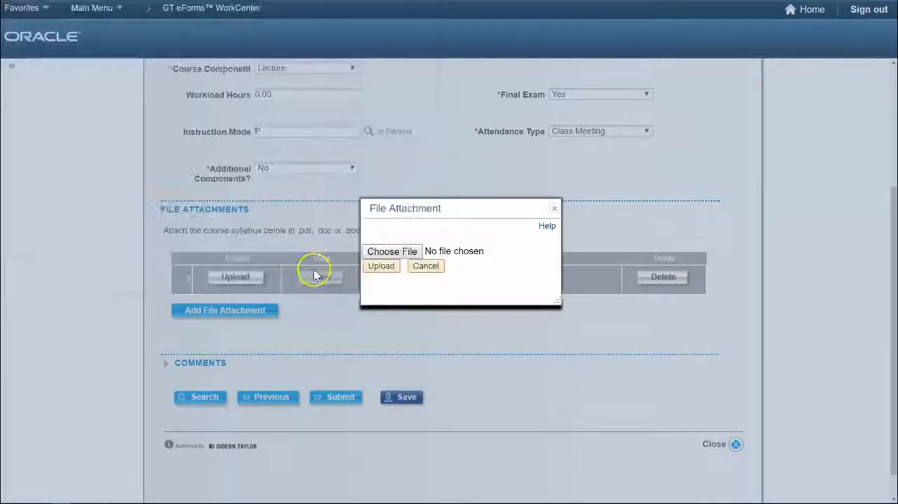
{"action": "left_click", "coordinate": [383, 266]}
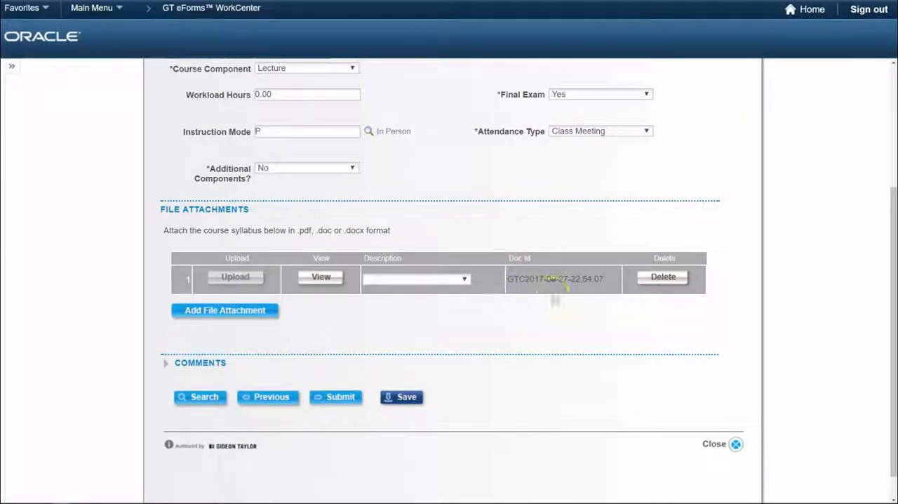
{"action": "left_click", "coordinate": [462, 279]}
{"action": "left_click", "coordinate": [455, 305]}
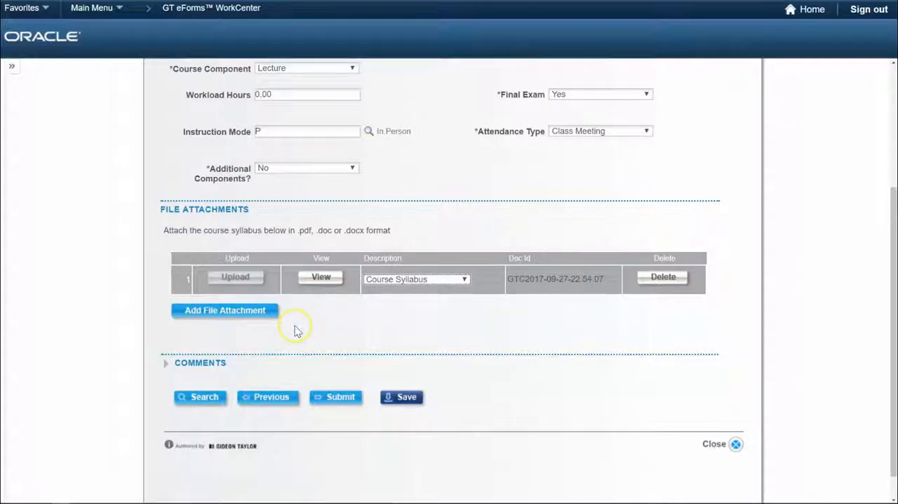
Expand and collapse the Comments section without entering a comment, and submit the new course request.
{"action": "left_click", "coordinate": [165, 365]}
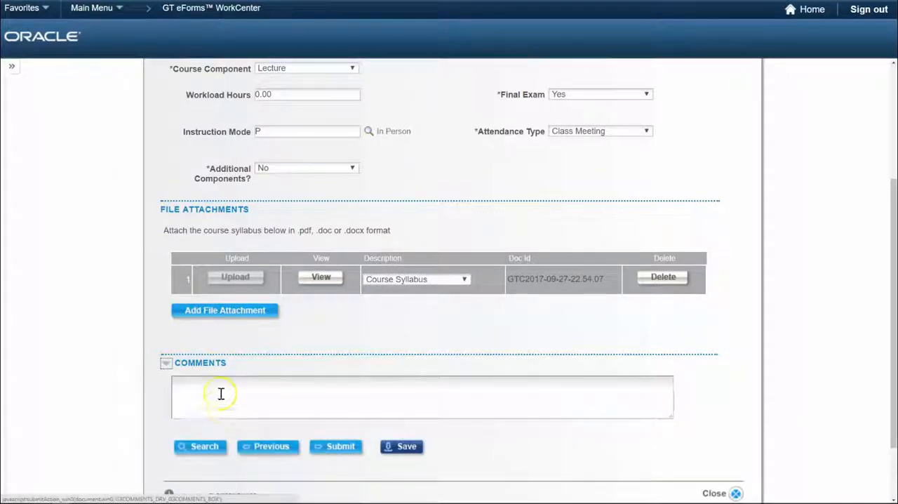
{"action": "left_click", "coordinate": [165, 364]}
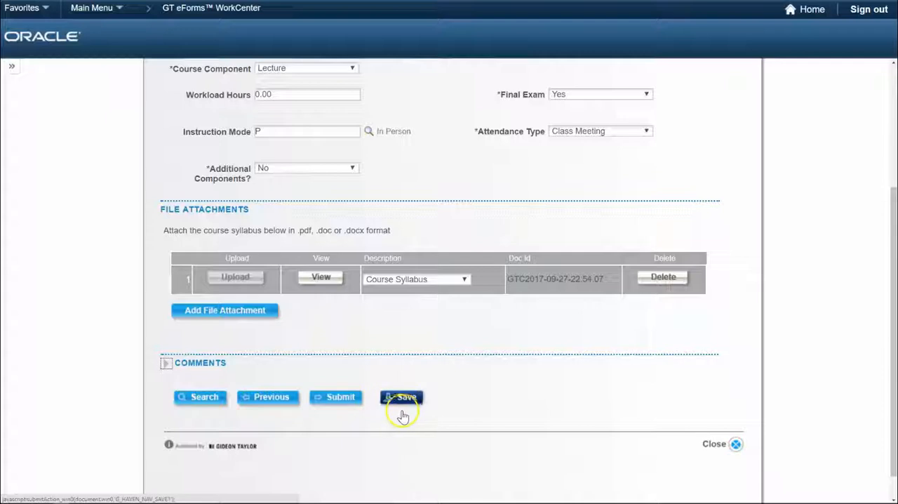
{"action": "left_click", "coordinate": [343, 399]}
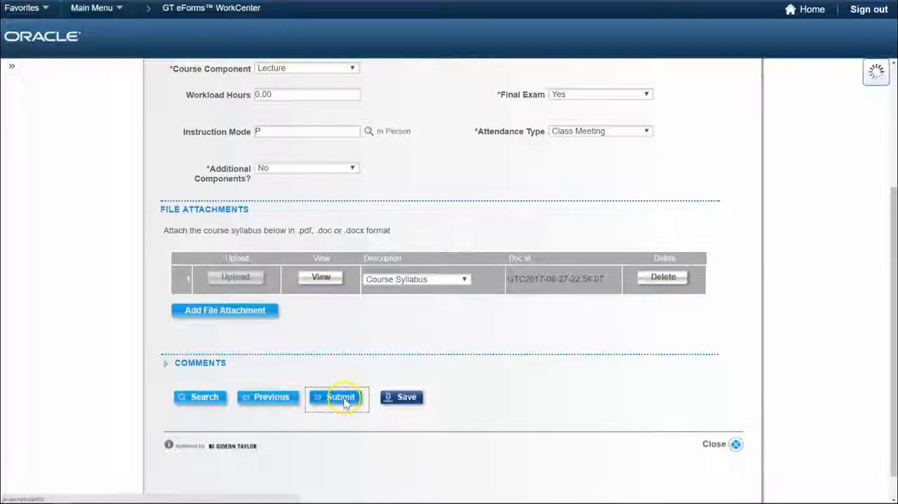